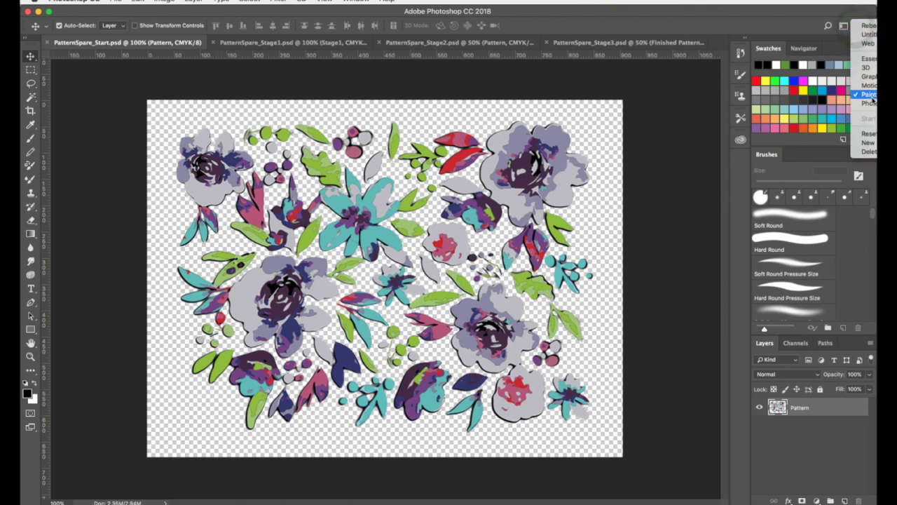
Arrange the Painting workspace with panels collapsed to icons, Layers heading the inner icon column, and a two-column toolbar.
left_click(869, 95)
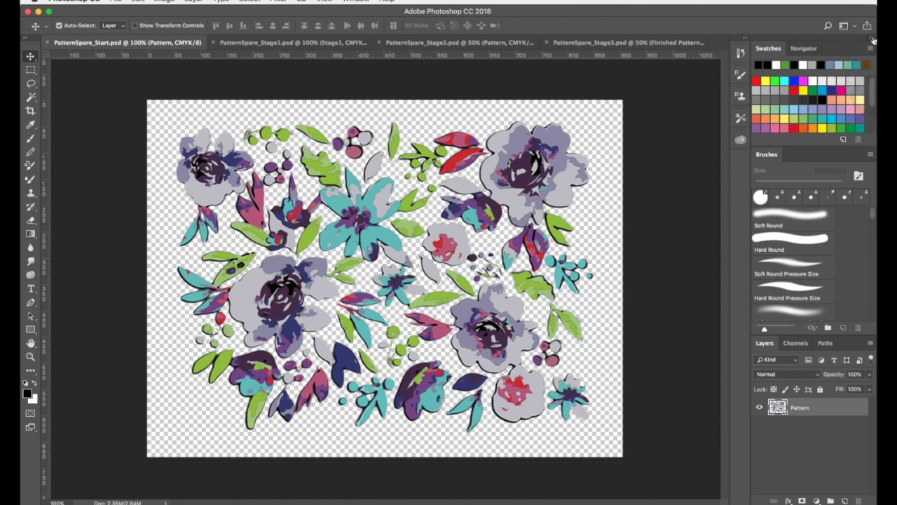
left_click(873, 40)
left_click_drag(848, 66, 845, 46)
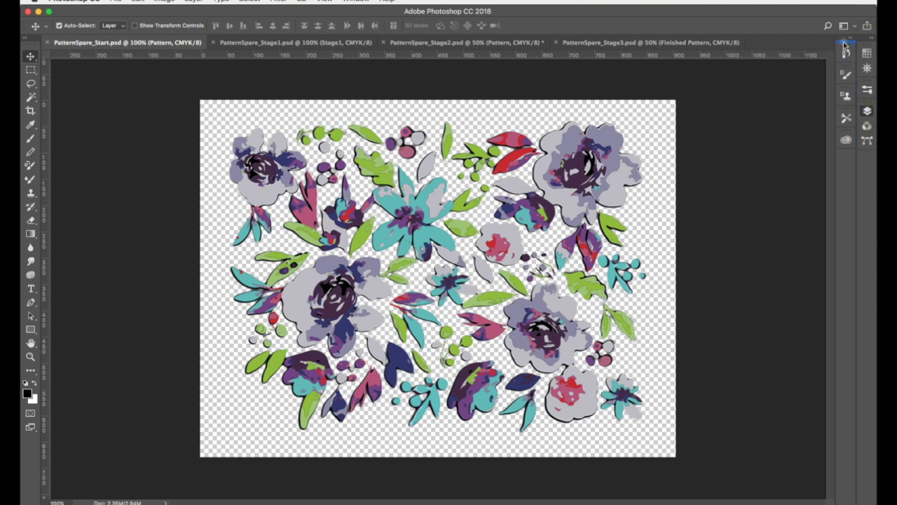
left_click_drag(845, 45, 846, 46)
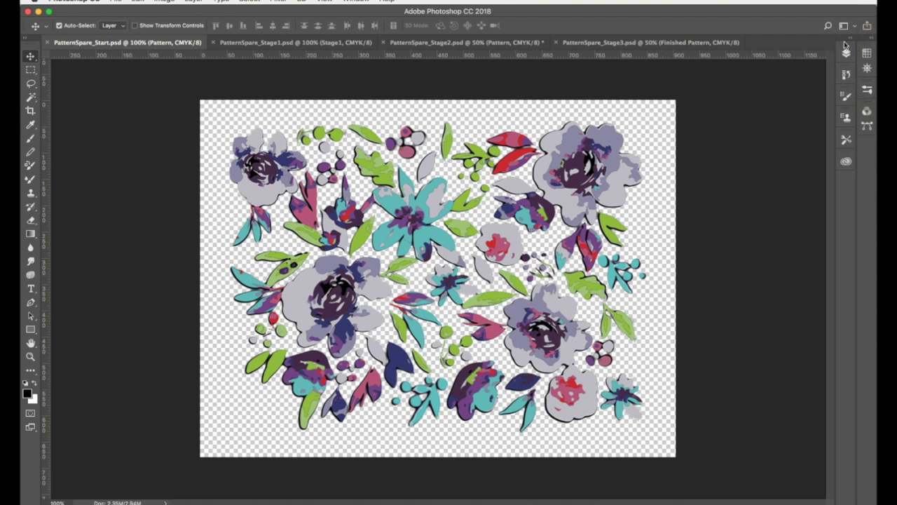
left_click(25, 41)
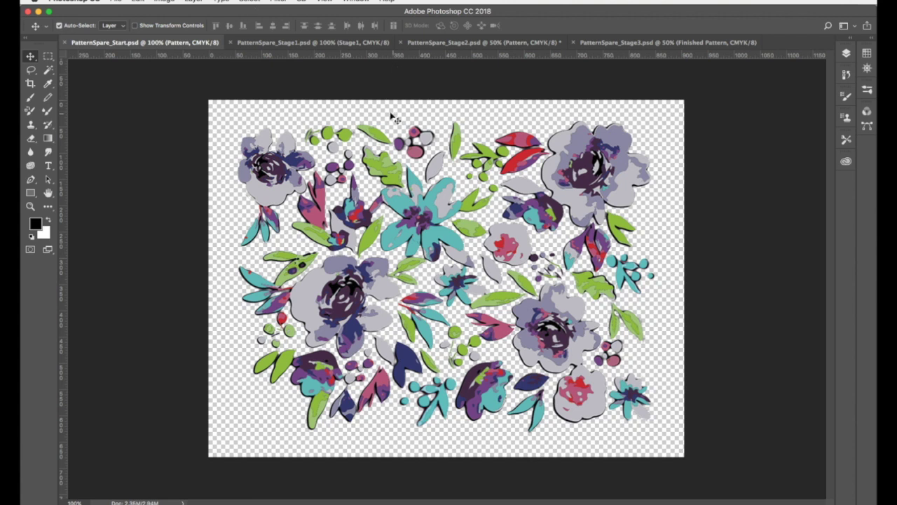
Place two horizontal and two vertical guides along the outer edges of the floral artwork.
left_click_drag(418, 56, 412, 123)
left_click_drag(64, 258, 238, 266)
left_click_drag(403, 56, 385, 431)
left_click_drag(65, 224, 651, 327)
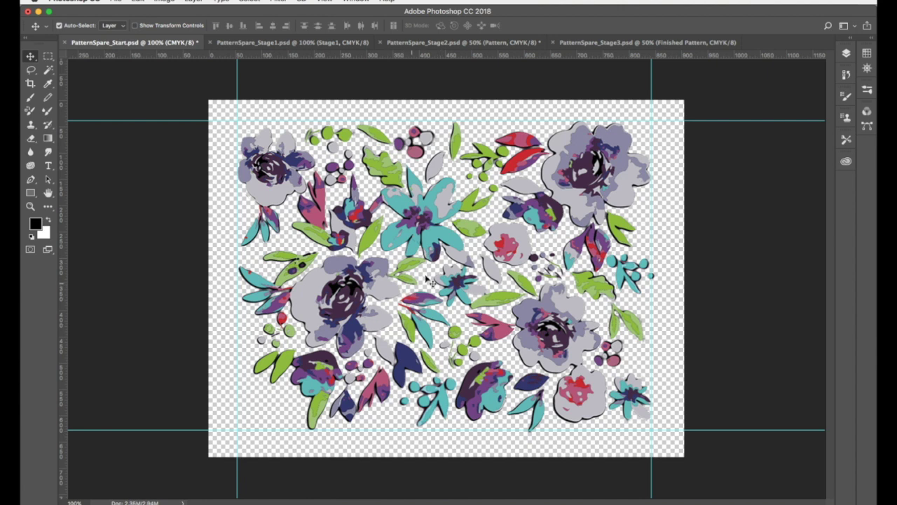
Open and lengthen the Layers panel, toggle the Pattern layer's visibility off and on, and make it the active layer.
left_click(846, 55)
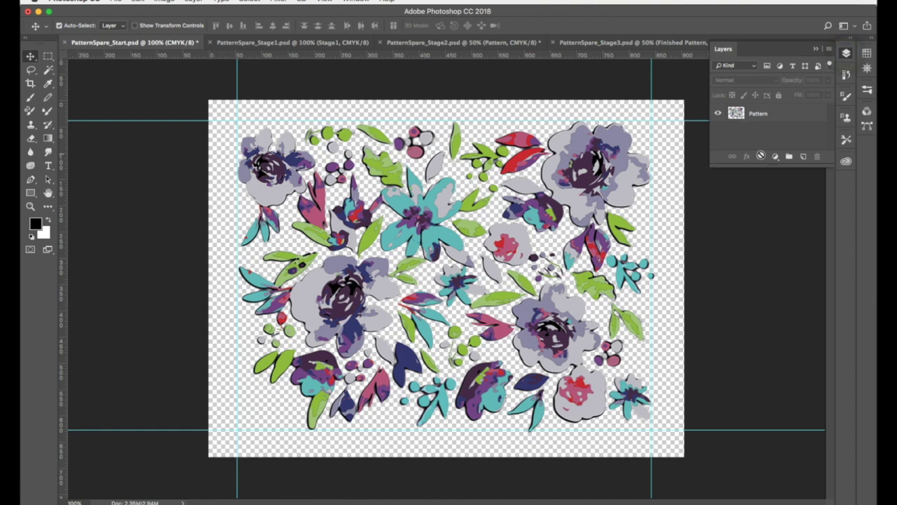
left_click_drag(771, 166, 771, 284)
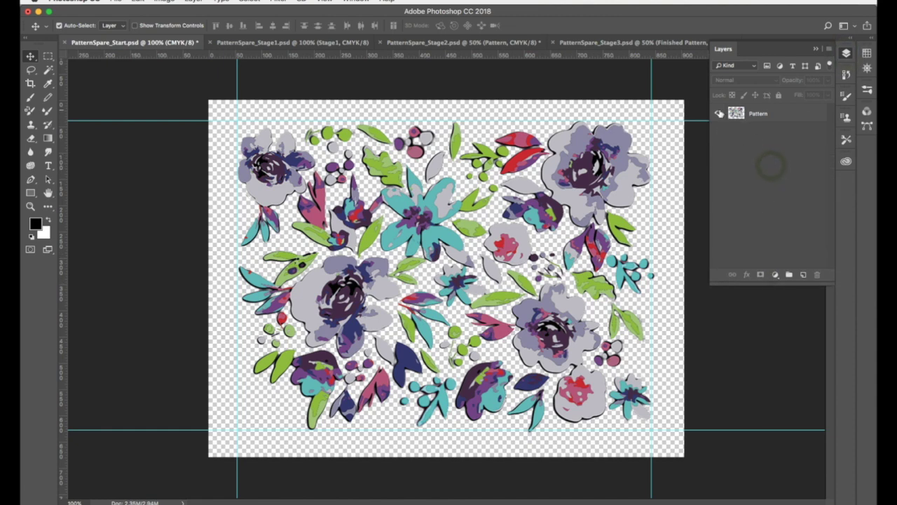
left_click(719, 114)
left_click(719, 114)
left_click(746, 115)
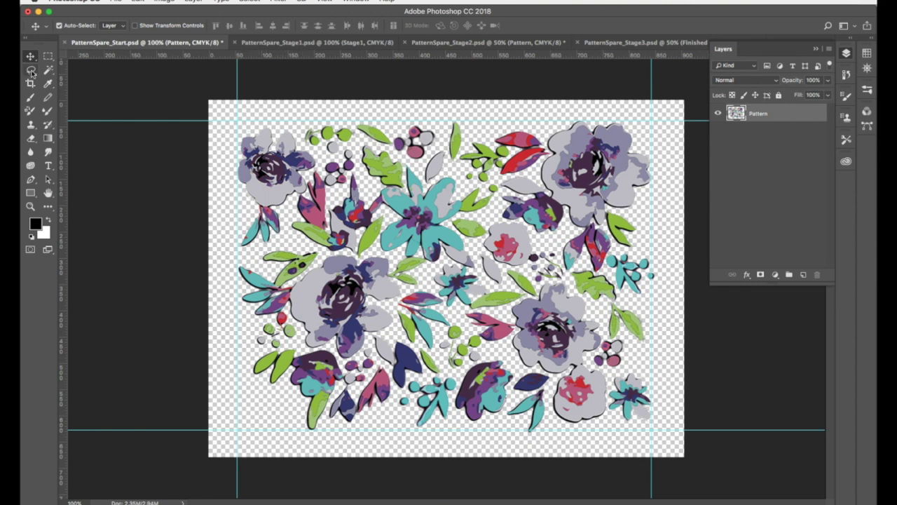
Select the green berry sprig below the small teal flower with a freehand Lasso outline.
left_click(48, 56)
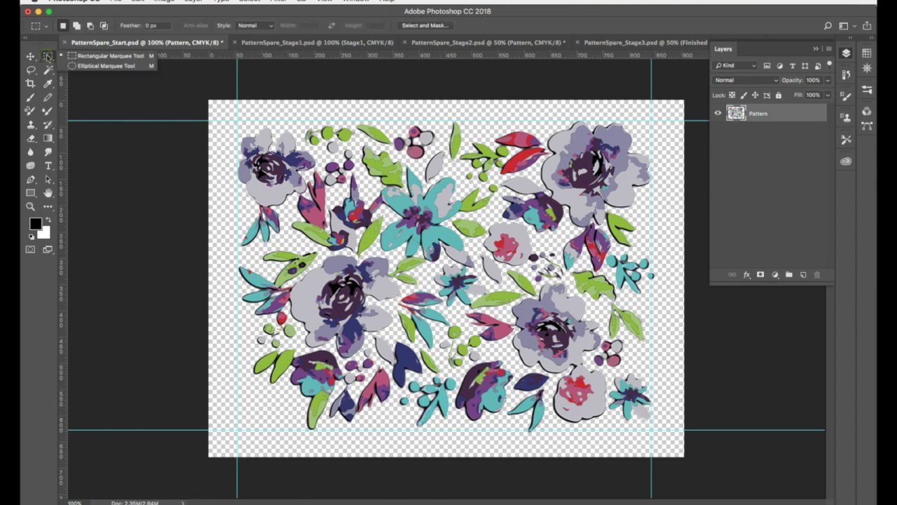
left_click(48, 57)
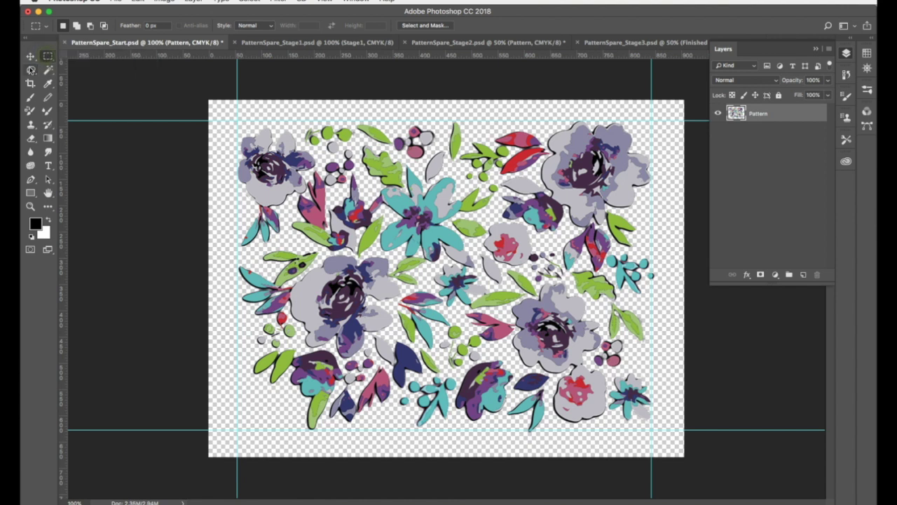
left_click(31, 71)
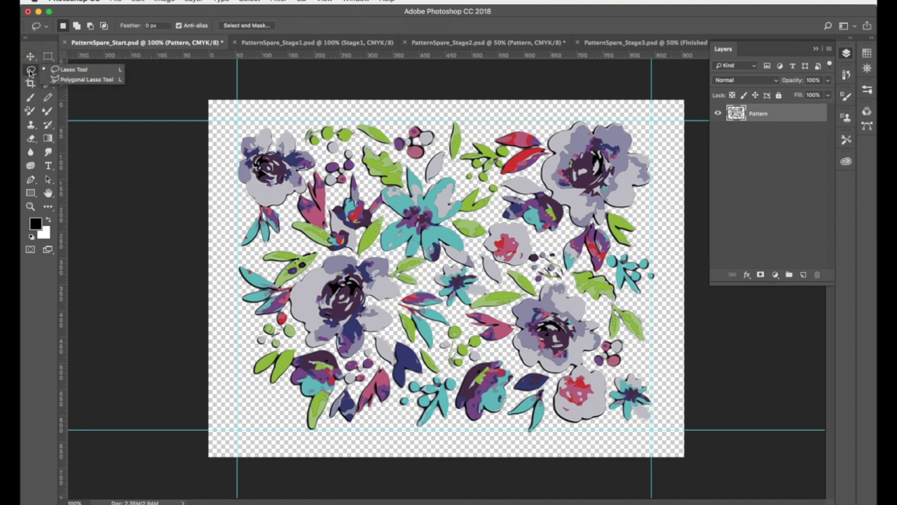
left_click(31, 72)
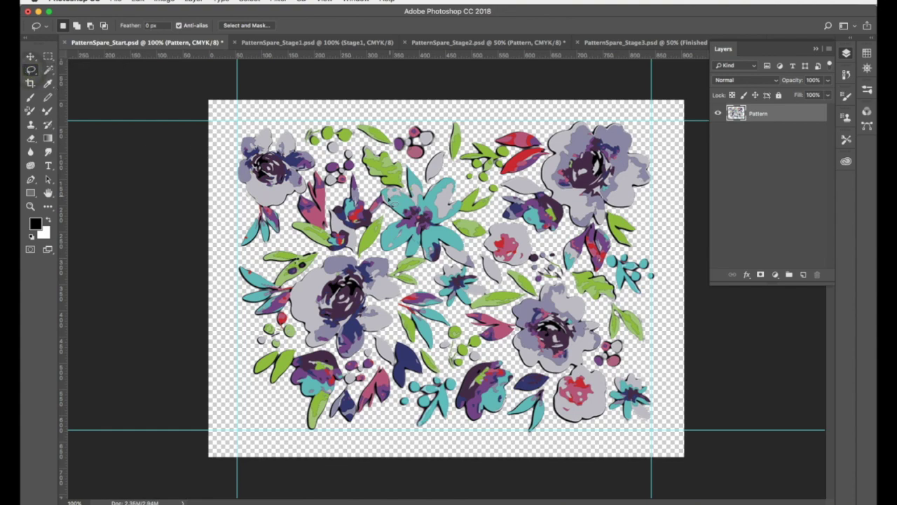
scroll(424, 309, "up", 5)
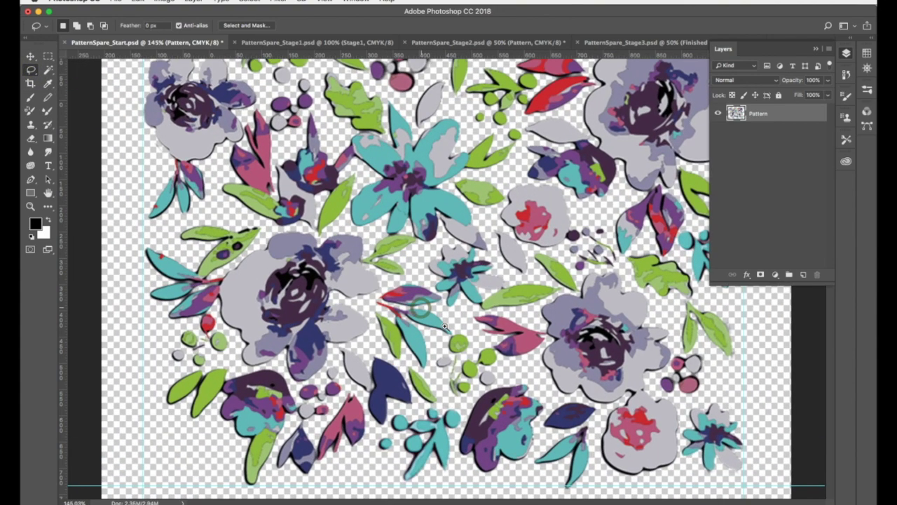
left_click_drag(473, 303, 520, 97)
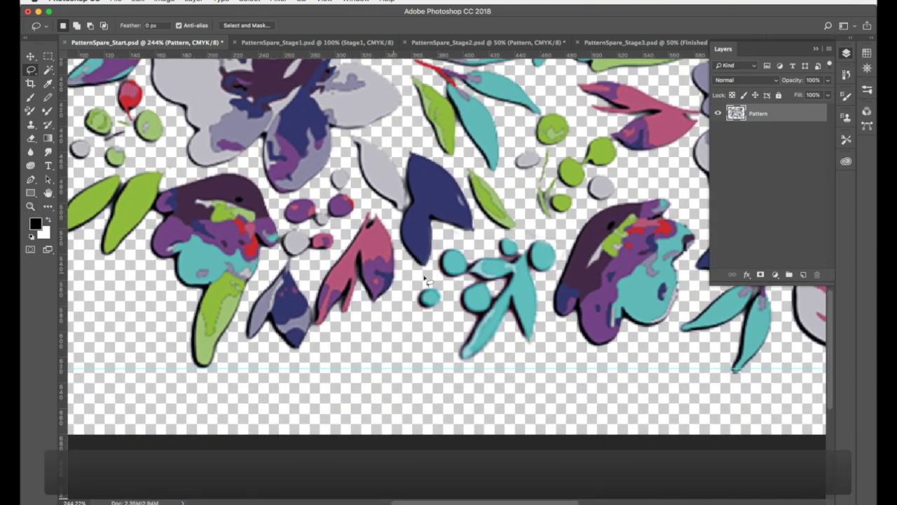
left_click_drag(491, 281, 451, 282)
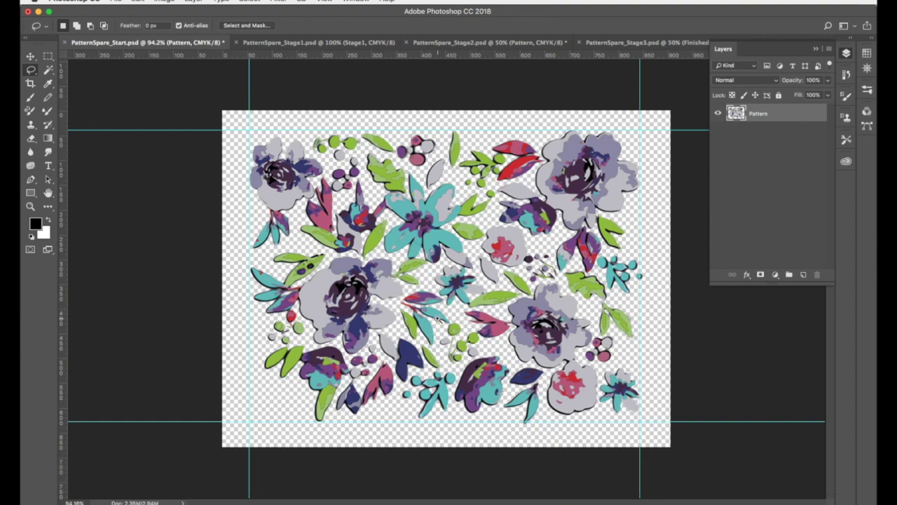
scroll(437, 318, "up", 5)
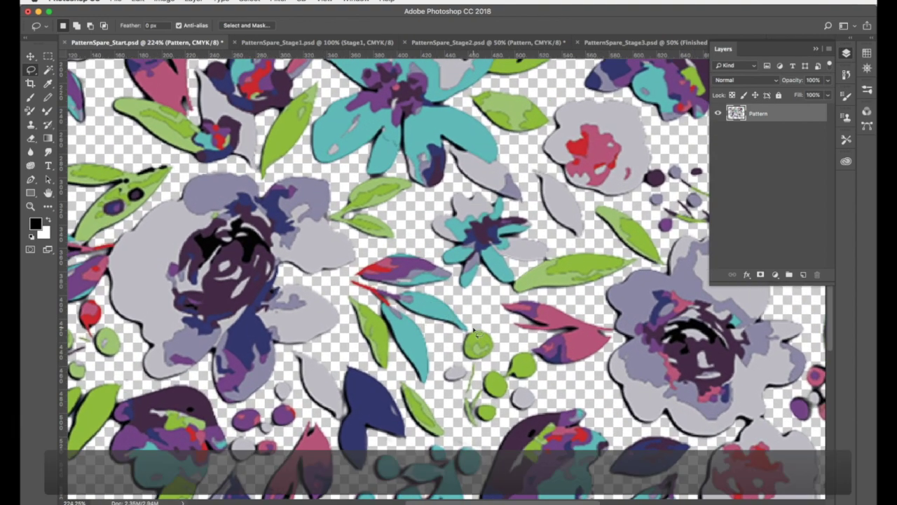
mouse_move(476, 335)
left_mouse_down()
mouse_move(479, 320)
mouse_move(443, 401)
mouse_move(459, 424)
mouse_move(491, 430)
mouse_move(513, 398)
mouse_move(544, 382)
mouse_move(541, 360)
mouse_move(524, 344)
mouse_move(495, 366)
mouse_move(447, 350)
left_mouse_up()
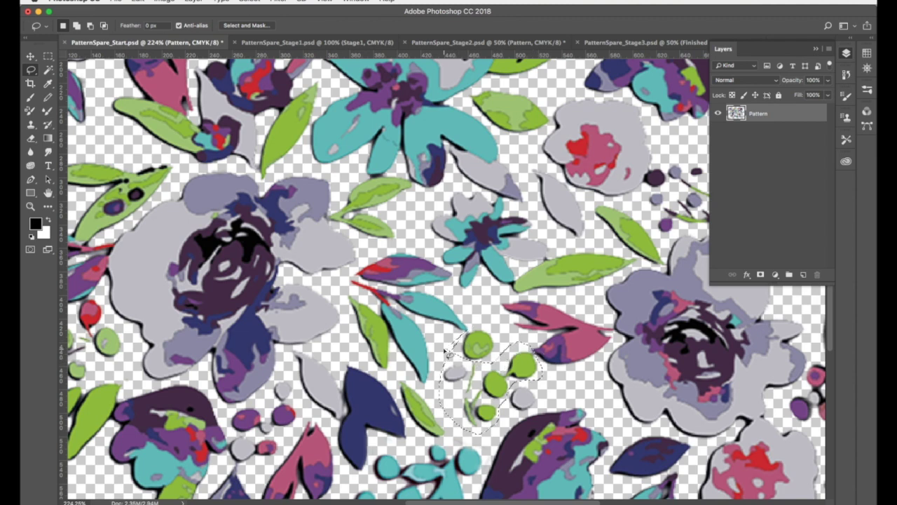
Copy the selected green berry sprig and paste it onto a new layer.
left_click(31, 58)
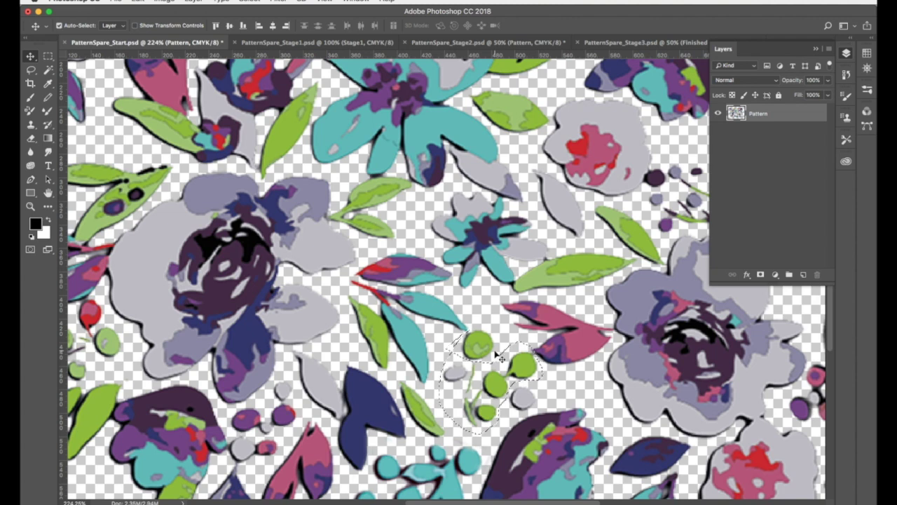
key("super+c")
key("super+v")
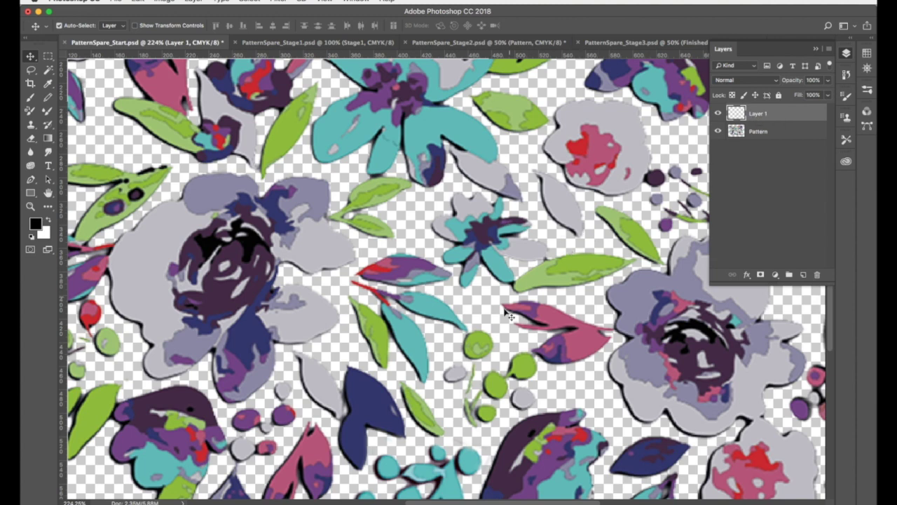
Try moving the pasted berry sprig above the original, and delete the layer holding the copy.
left_click_drag(484, 344, 494, 319)
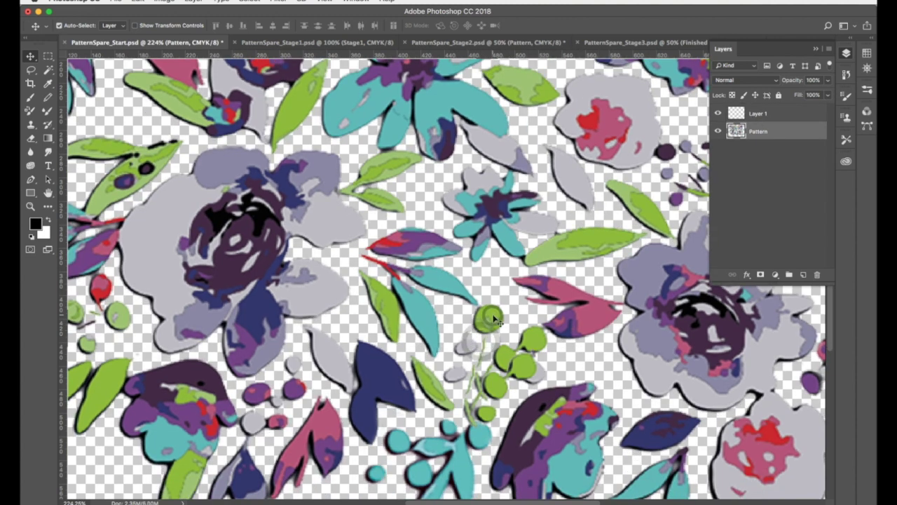
key("super+z")
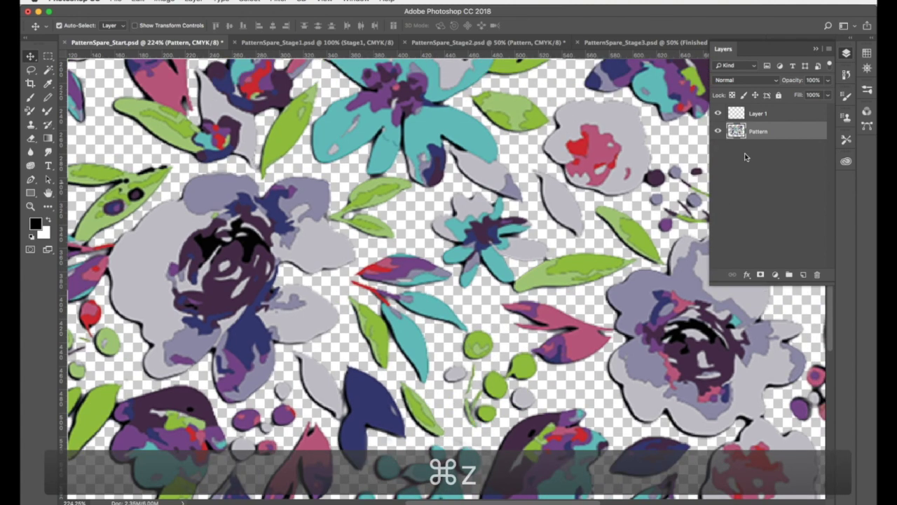
left_click(758, 113)
left_click_drag(489, 345, 504, 294)
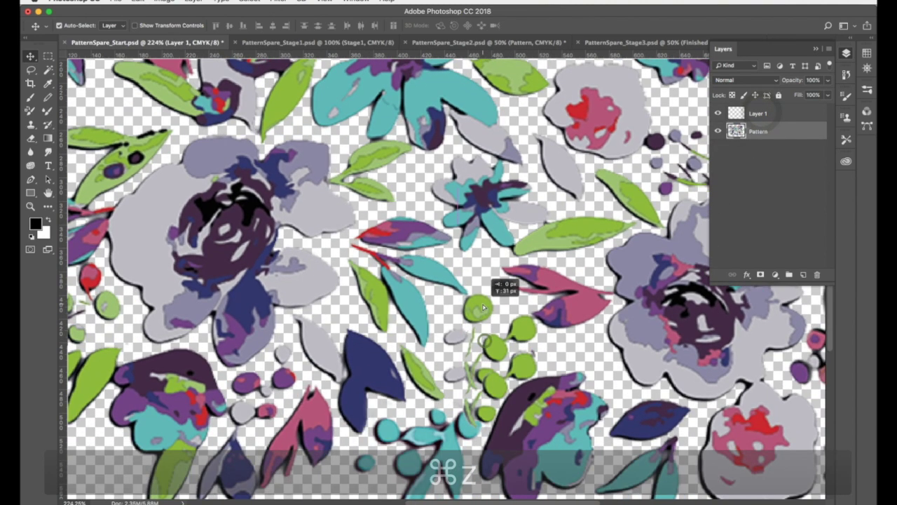
key("super+z")
key("super+z")
left_click_drag(496, 391, 481, 313)
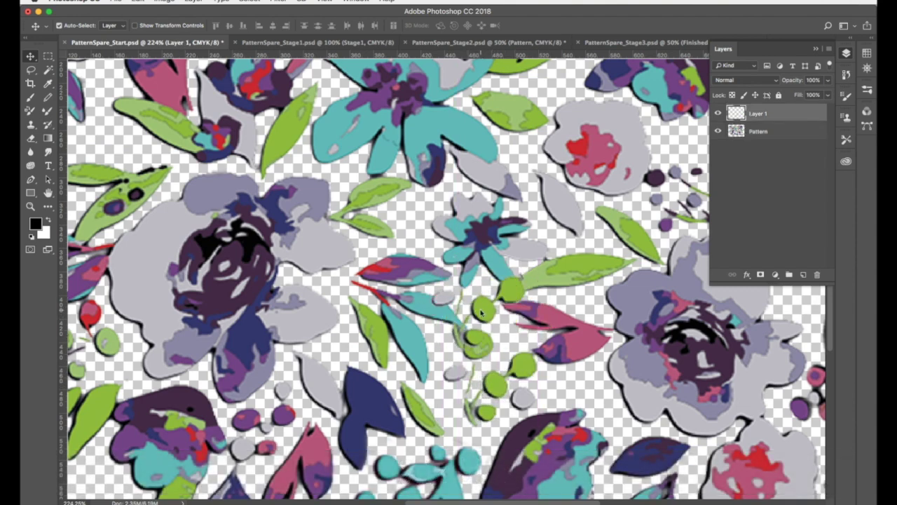
left_click_drag(760, 114, 816, 274)
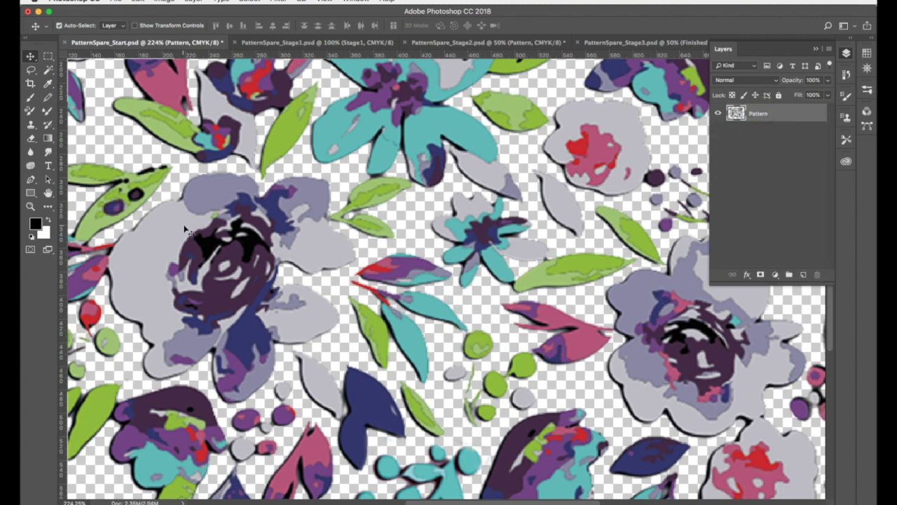
Outline the green berry sprig with the Lasso tool on the Pattern layer, leaving out its uppermost berry.
key("l")
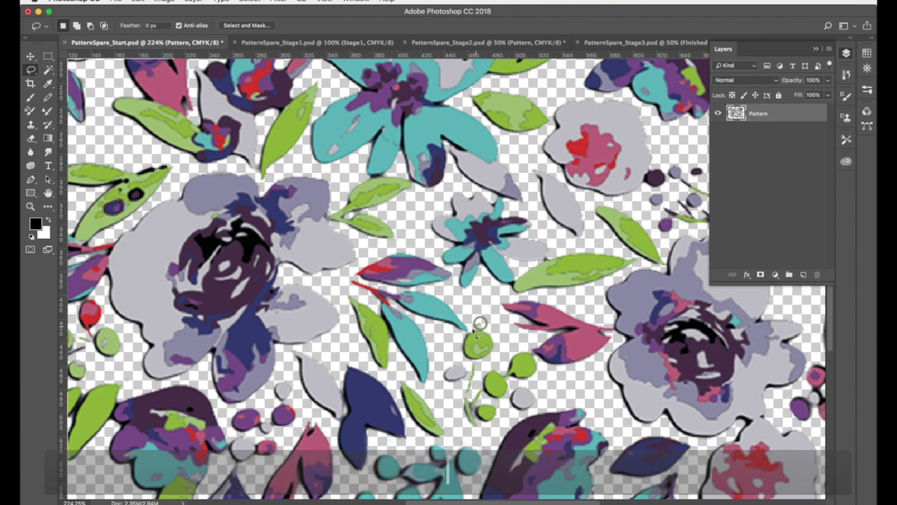
mouse_move(481, 323)
left_mouse_down()
mouse_move(437, 376)
mouse_move(456, 439)
mouse_move(480, 440)
mouse_move(515, 398)
mouse_move(509, 380)
mouse_move(542, 374)
mouse_move(530, 348)
mouse_move(507, 346)
mouse_move(479, 324)
mouse_move(456, 346)
mouse_move(480, 364)
mouse_move(452, 359)
mouse_move(437, 371)
mouse_move(441, 409)
mouse_move(459, 424)
mouse_move(480, 438)
mouse_move(512, 394)
mouse_move(545, 375)
mouse_move(536, 354)
mouse_move(487, 362)
left_mouse_up()
key("super+d")
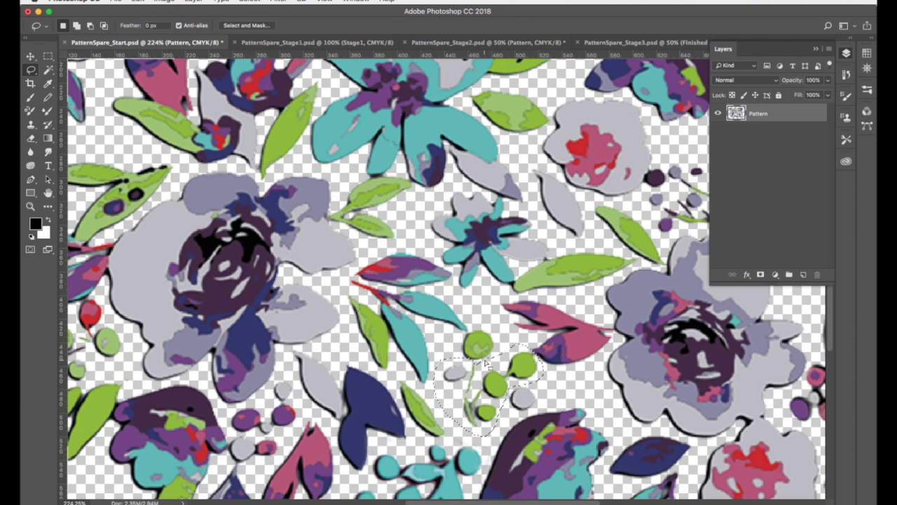
Duplicate the selected berry sprig within the Pattern layer into the empty area below the lower-left pair of green leaves.
key("v")
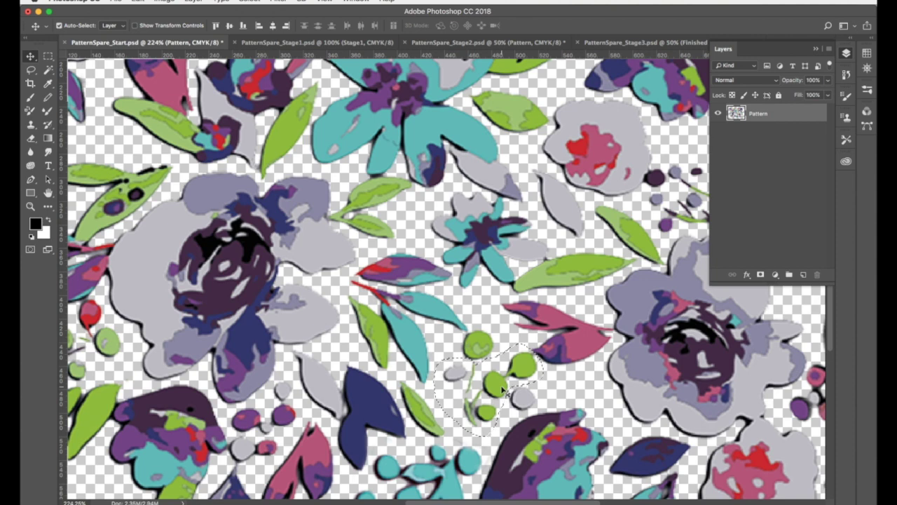
scroll(502, 392, "down", 1)
scroll(502, 391, "left", 6)
scroll(502, 391, "down", 2)
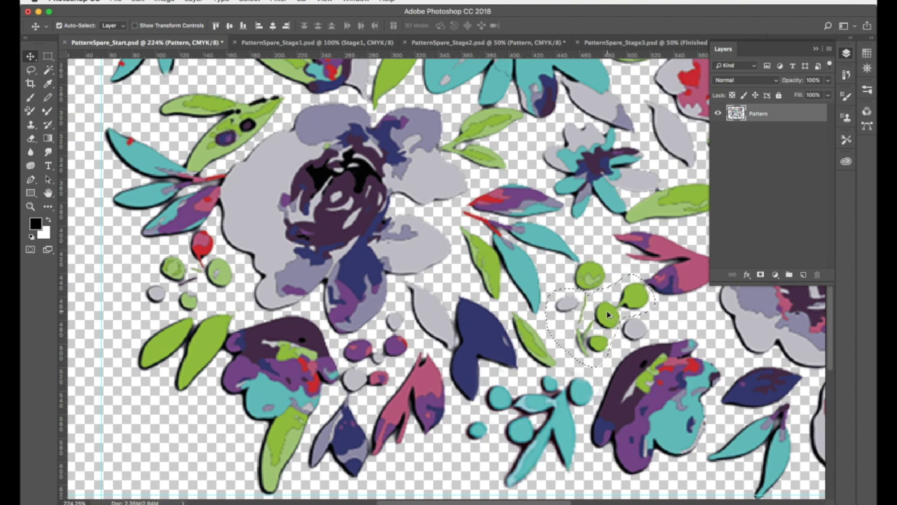
mouse_move(608, 316)
left_mouse_down()
mouse_move(325, 371)
mouse_move(173, 432)
left_mouse_up()
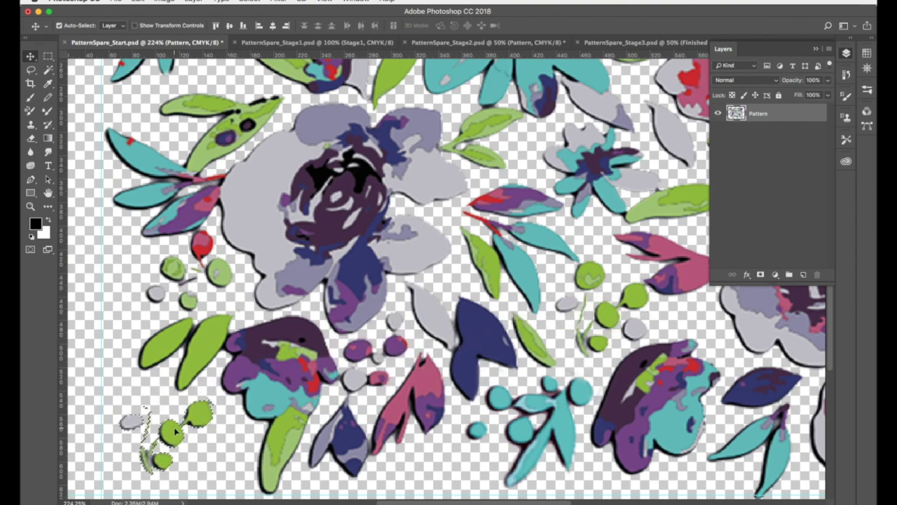
Scale the duplicated berry sprig with Free Transform to about 91% of its width and height.
left_click(220, 426, "alt")
left_click(220, 426, "alt")
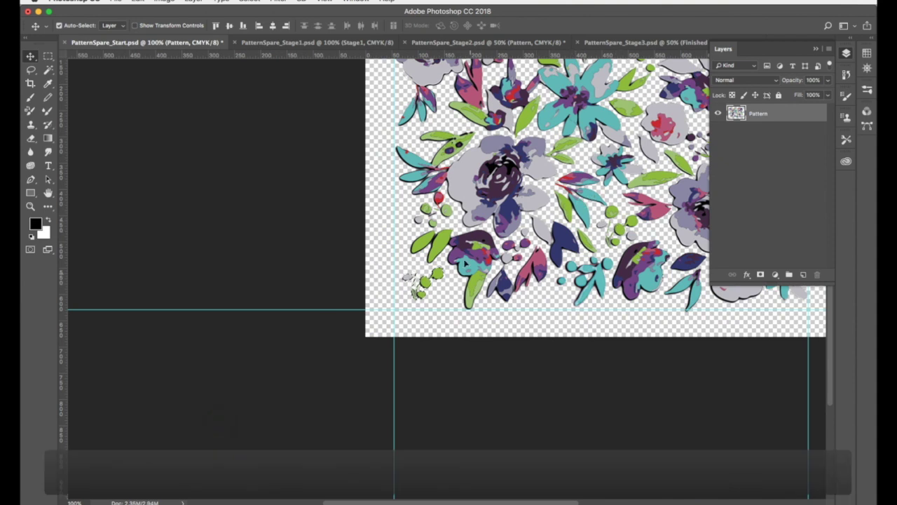
left_click_drag(505, 265, 436, 275)
key("super+r")
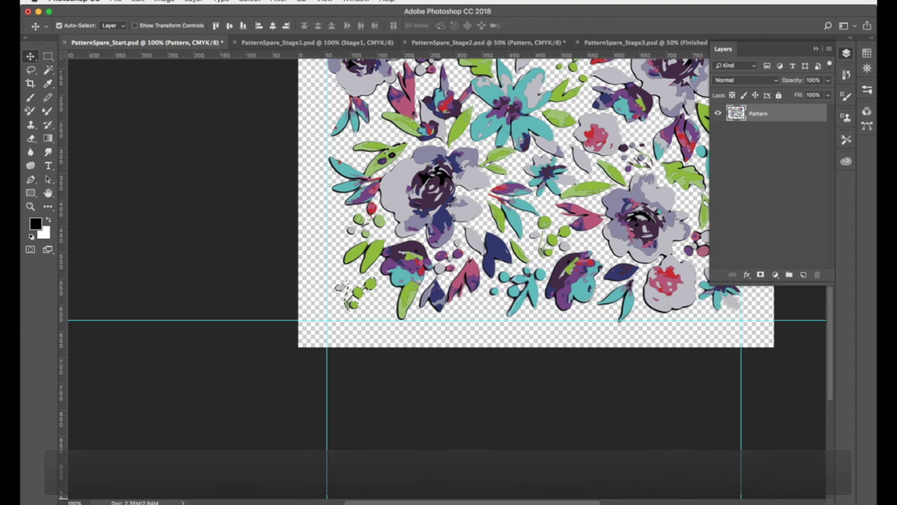
left_click(138, 2)
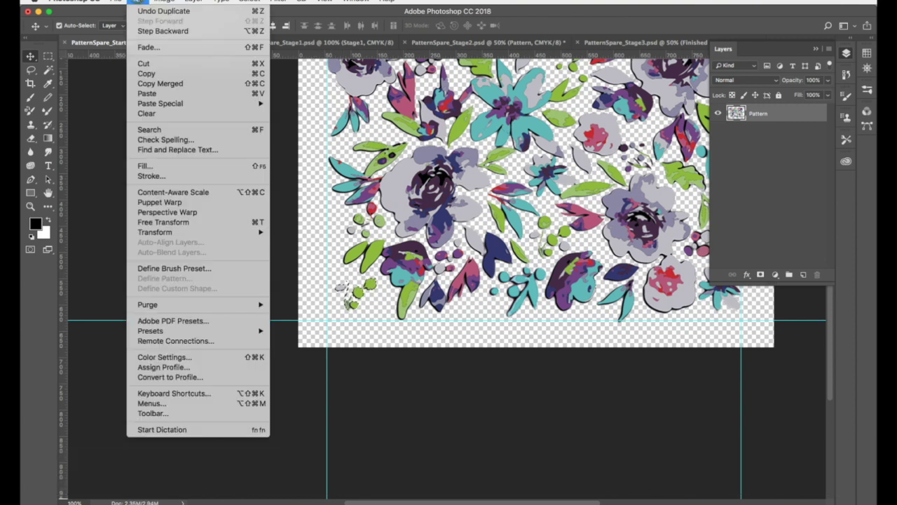
mouse_move(202, 231)
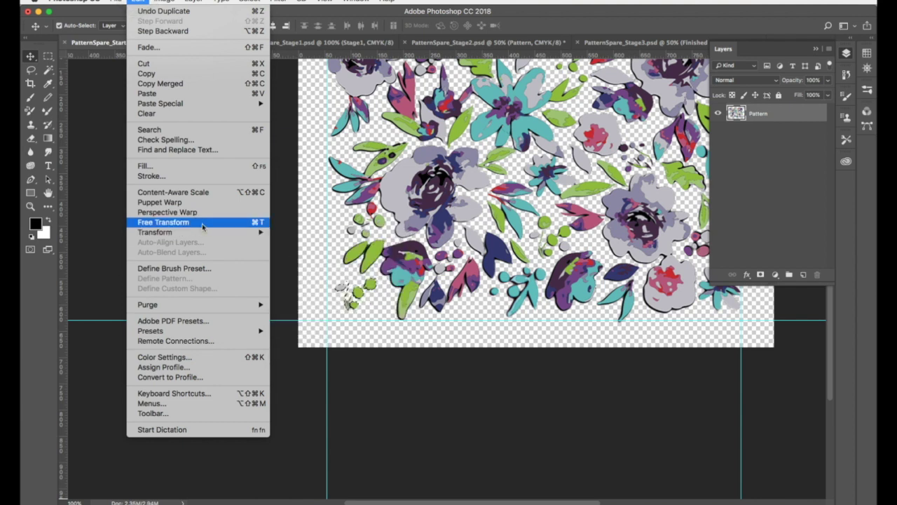
left_click(249, 224)
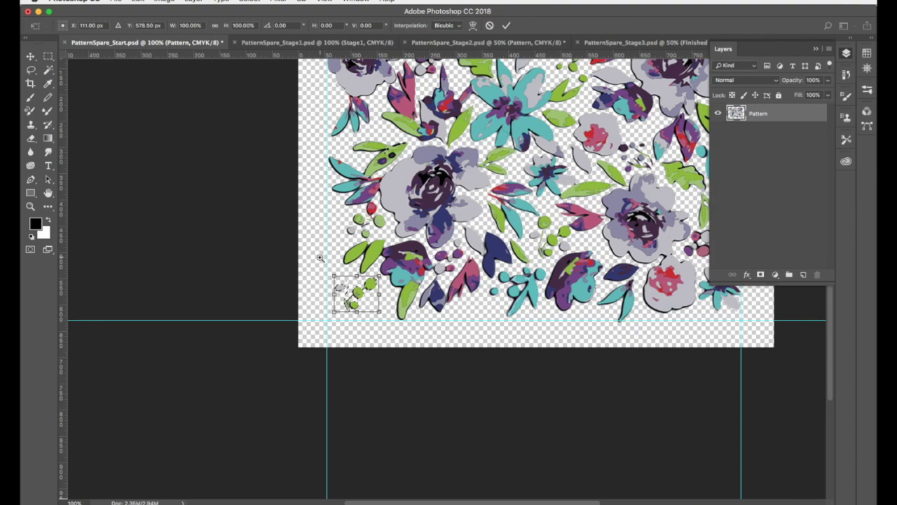
scroll(319, 258, "up", 2)
scroll(319, 257, "up", 3)
scroll(447, 394, "down", 2)
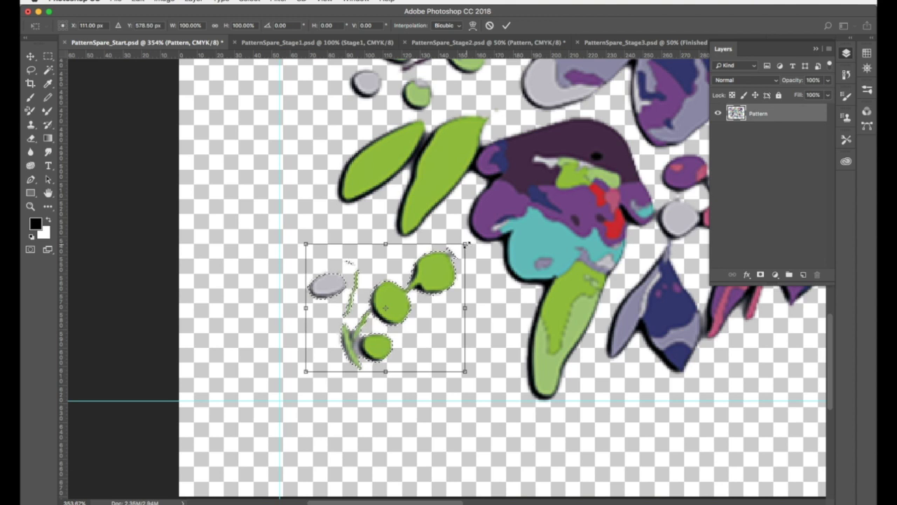
left_click_drag(465, 244, 434, 260)
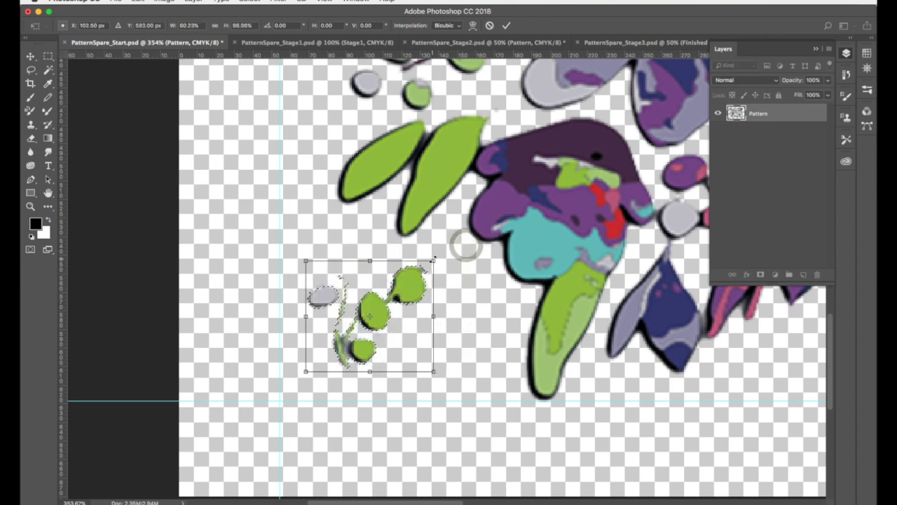
left_click_drag(370, 261, 370, 267)
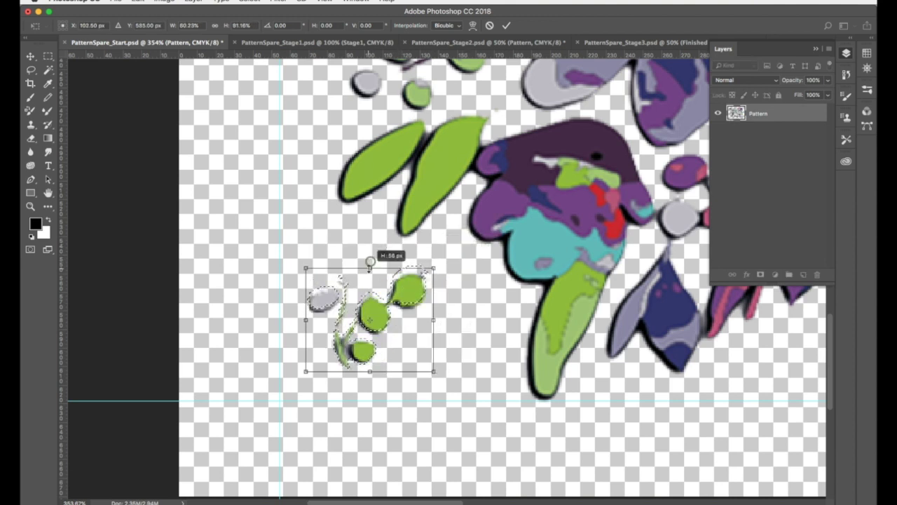
left_click_drag(368, 371, 369, 381)
left_click_drag(434, 326, 438, 323)
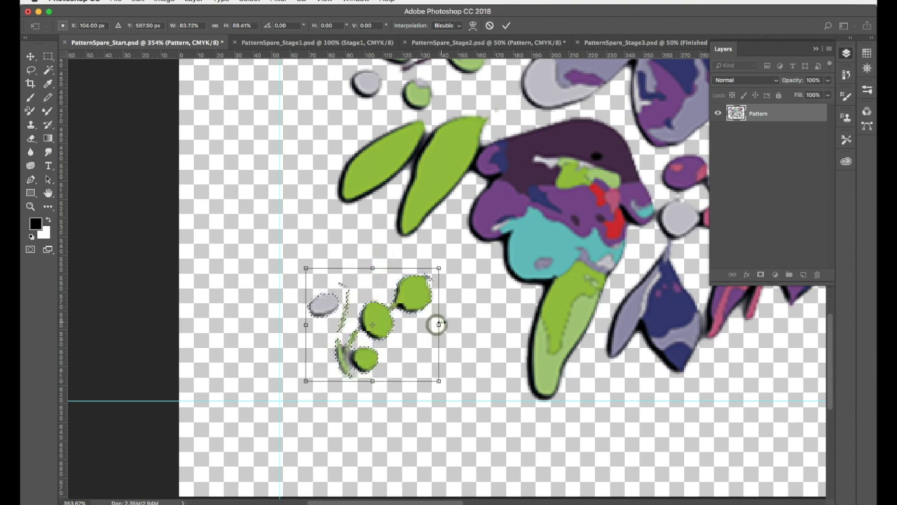
left_click_drag(438, 267, 450, 265)
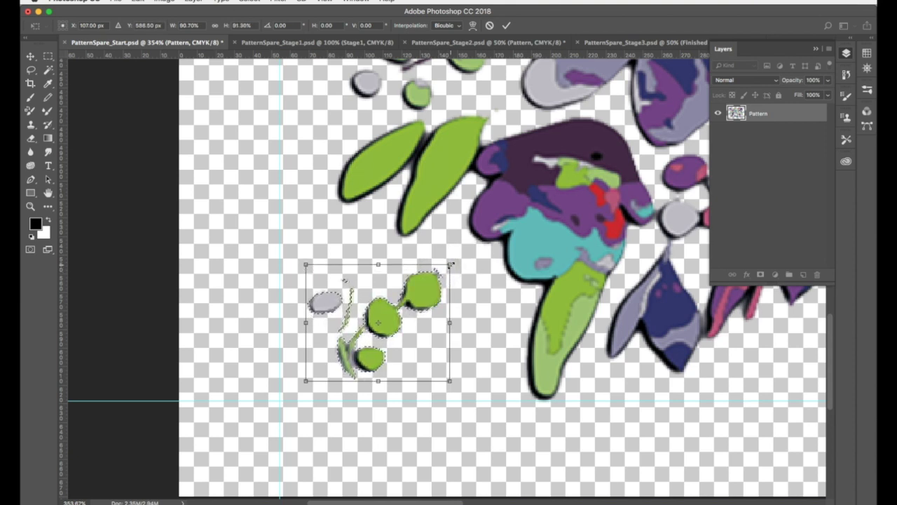
Rotate the duplicated berry sprig about half a turn, enlarge it slightly above the lower guide, apply the transform and deselect it.
left_click_drag(462, 264, 307, 406)
key("Return")
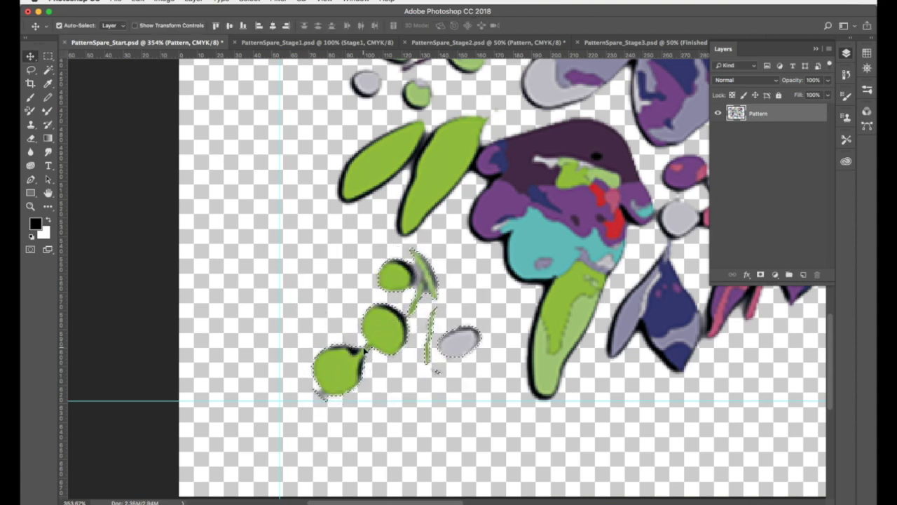
scroll(365, 349, "down", 3)
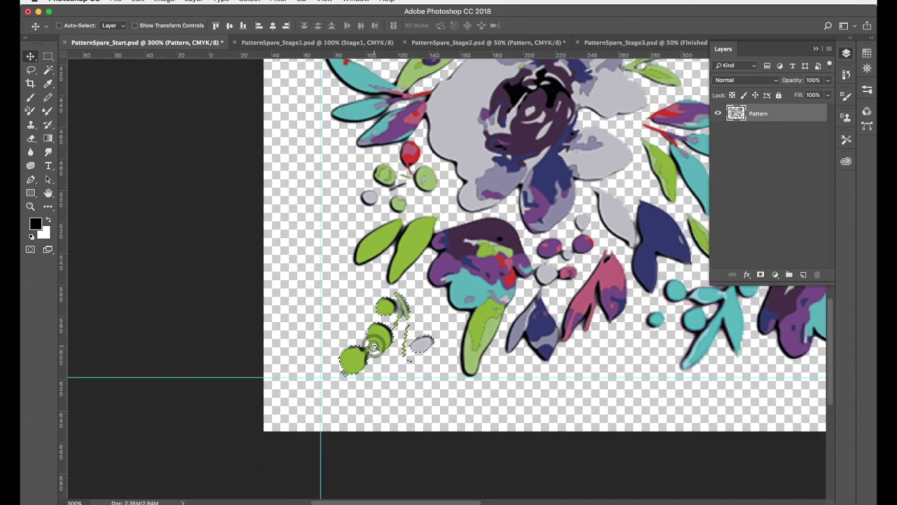
scroll(378, 347, "right", 5)
scroll(379, 348, "up", 2)
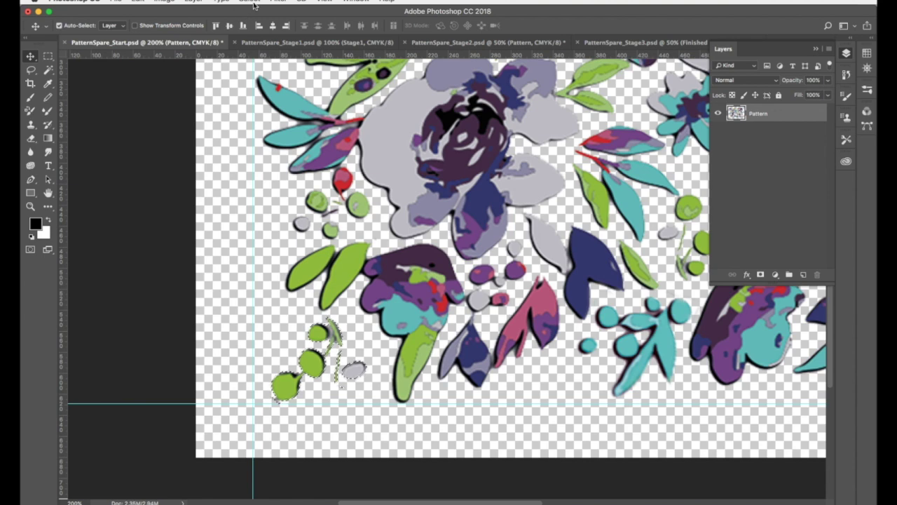
left_click(251, 2)
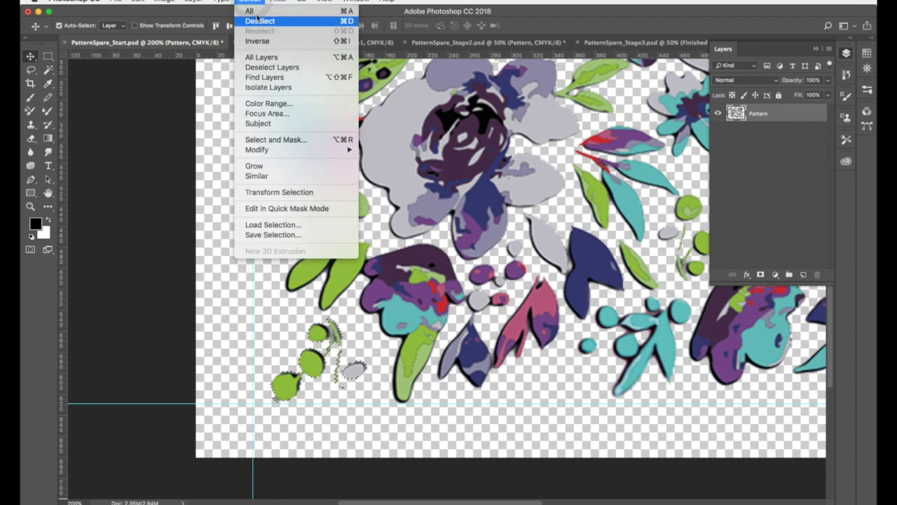
left_click(250, 2)
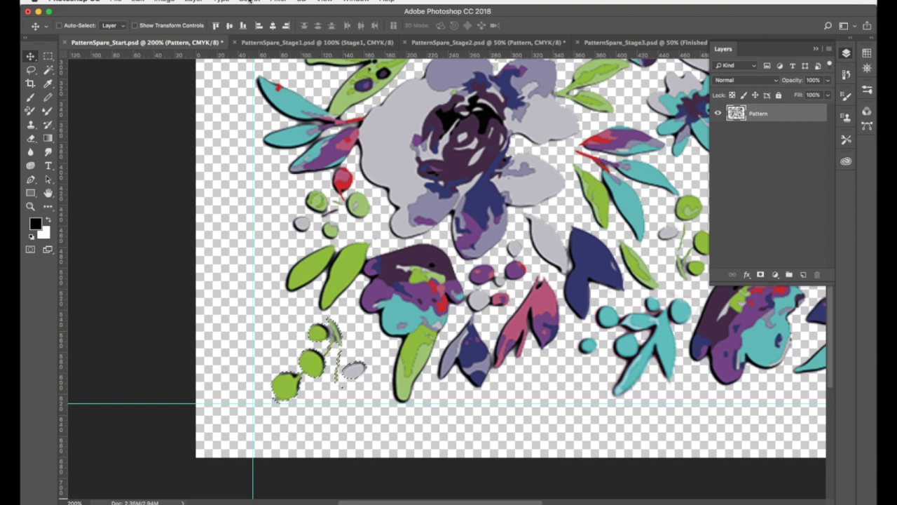
key("super+d")
left_click(382, 205, "alt")
left_click_drag(490, 276, 339, 290)
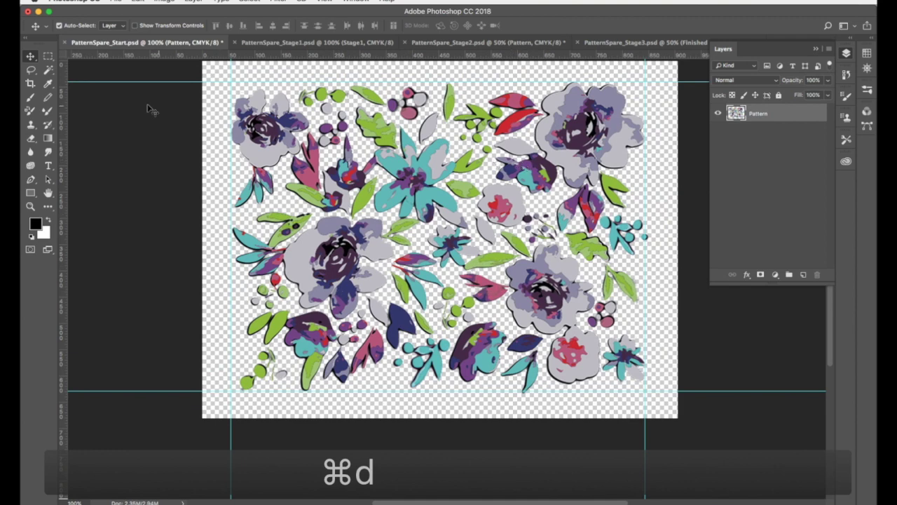
Lasso the small green leaf above the lower-right purple flower and duplicate it into the gap below the pink leaves near the bottom guide.
left_click(30, 71)
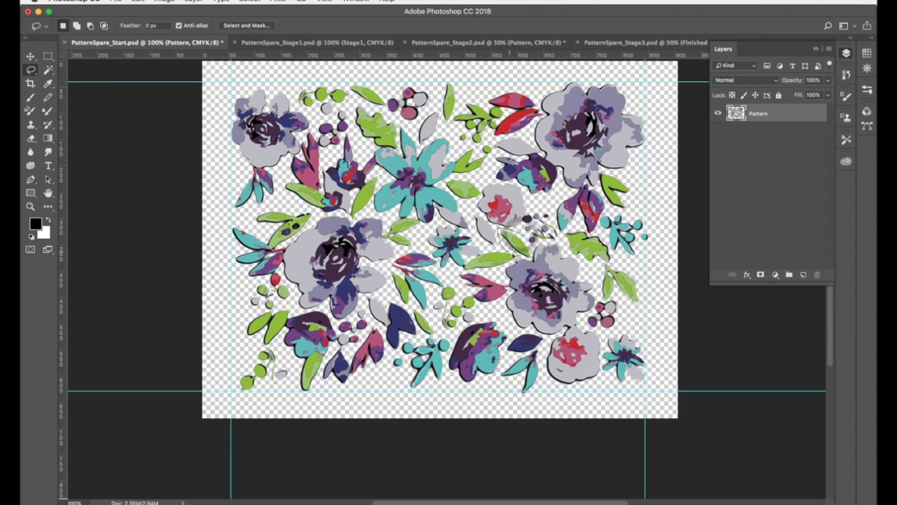
mouse_move(536, 264)
left_mouse_down()
mouse_move(512, 232)
mouse_move(530, 243)
left_mouse_up()
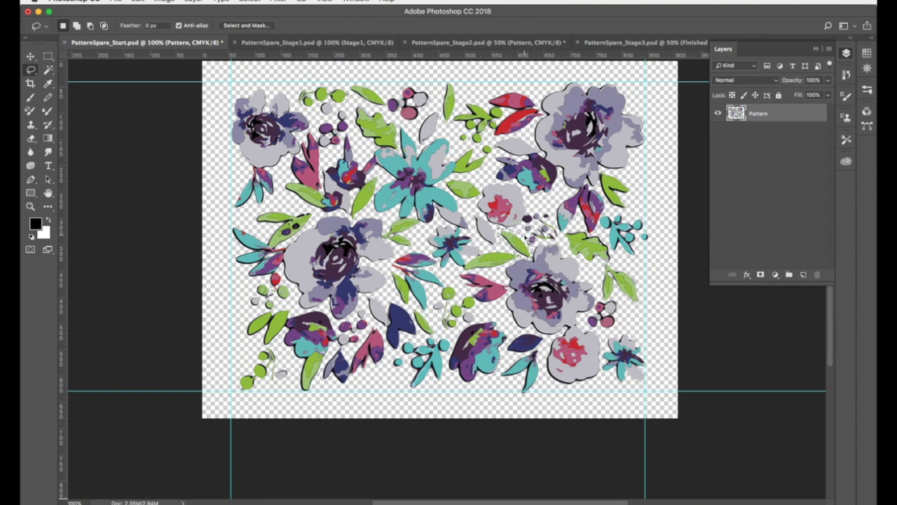
key("v")
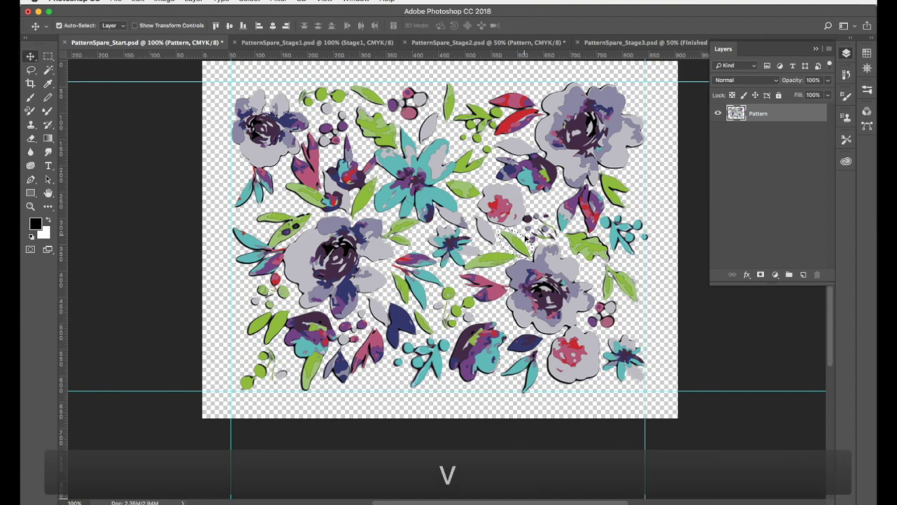
left_click_drag(516, 244, 382, 375)
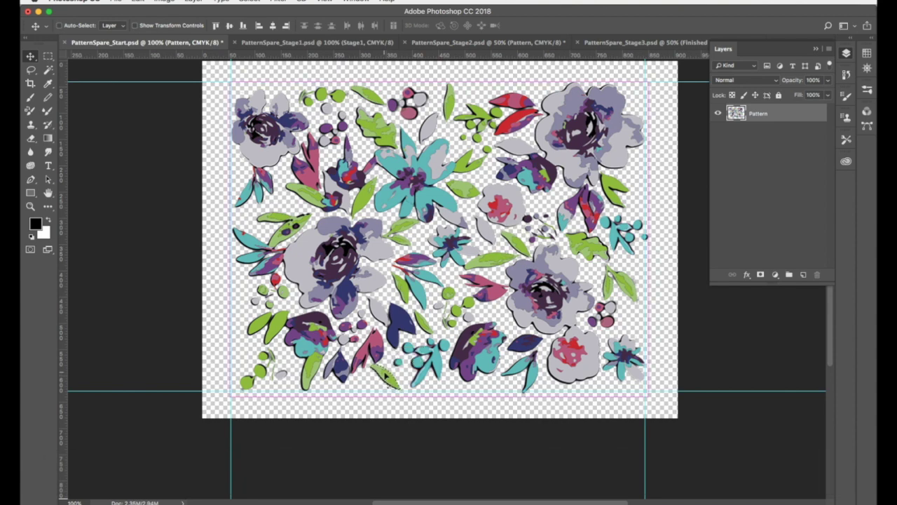
Rotate the duplicated leaf about -32° and stretch it to about 111% width and 104% height, then apply and deselect.
key("super+t")
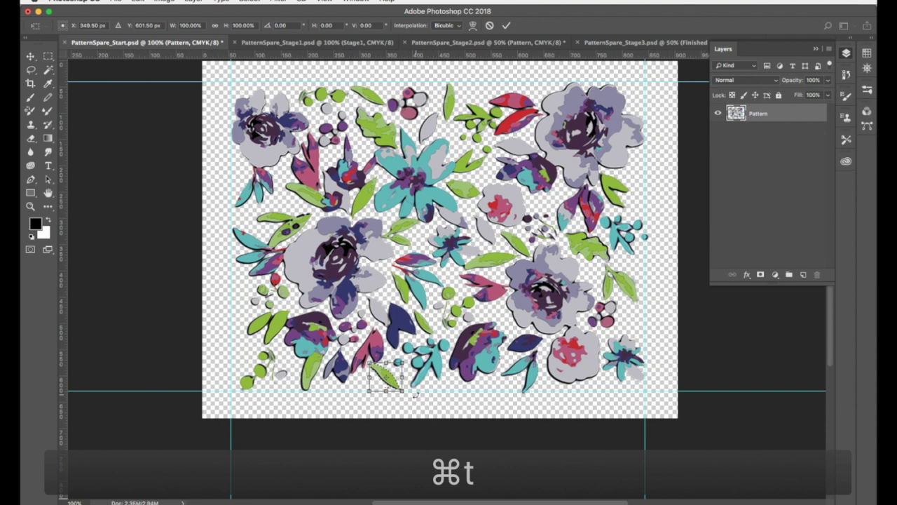
left_click_drag(419, 392, 410, 390)
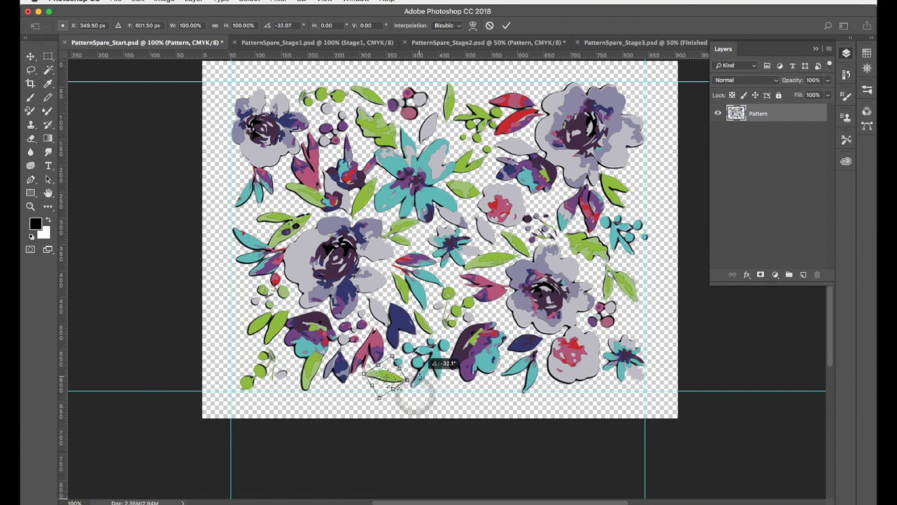
left_click_drag(365, 373, 359, 373)
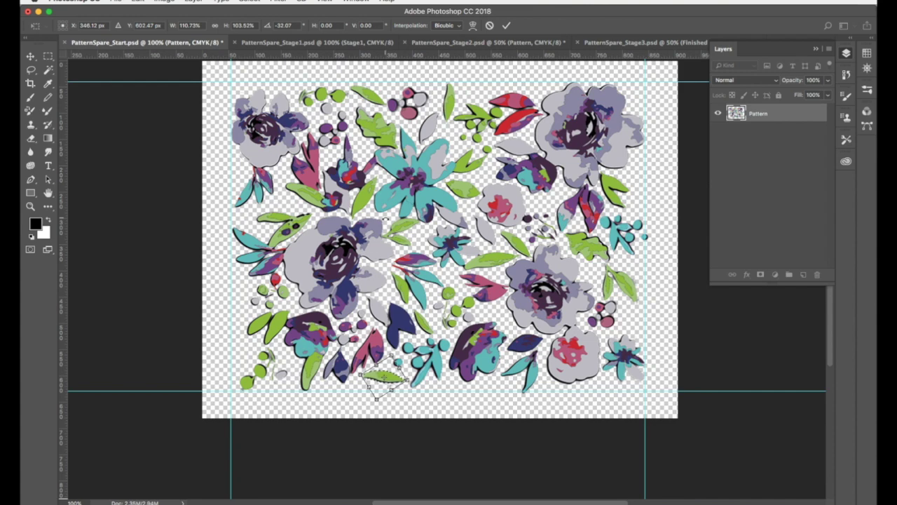
key("Return")
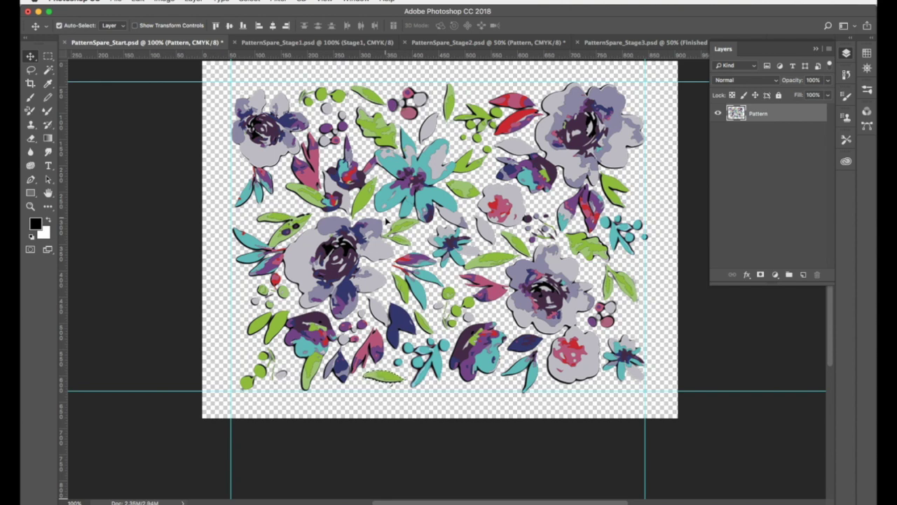
key("d")
Compare PatternSpare_Start.psd with PatternSpare_Stage1.psd and leave the Stage1 document active.
left_click(308, 44)
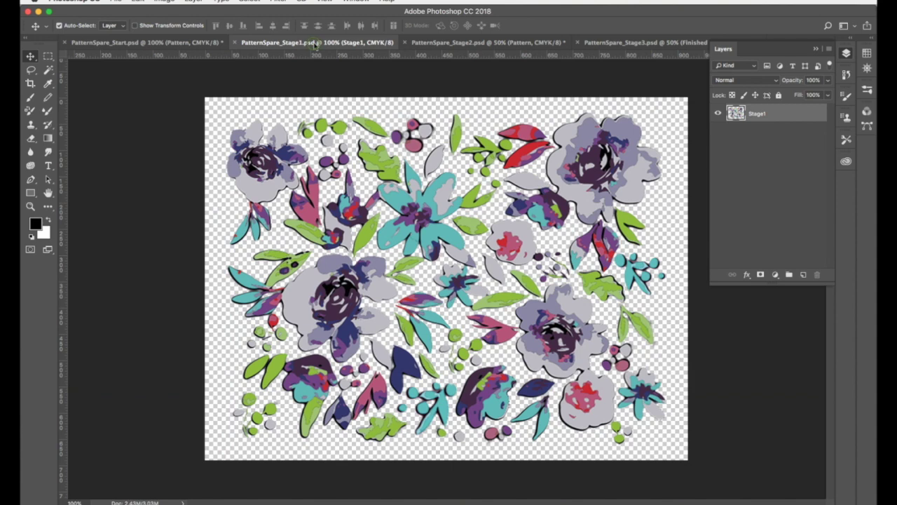
left_click(178, 44)
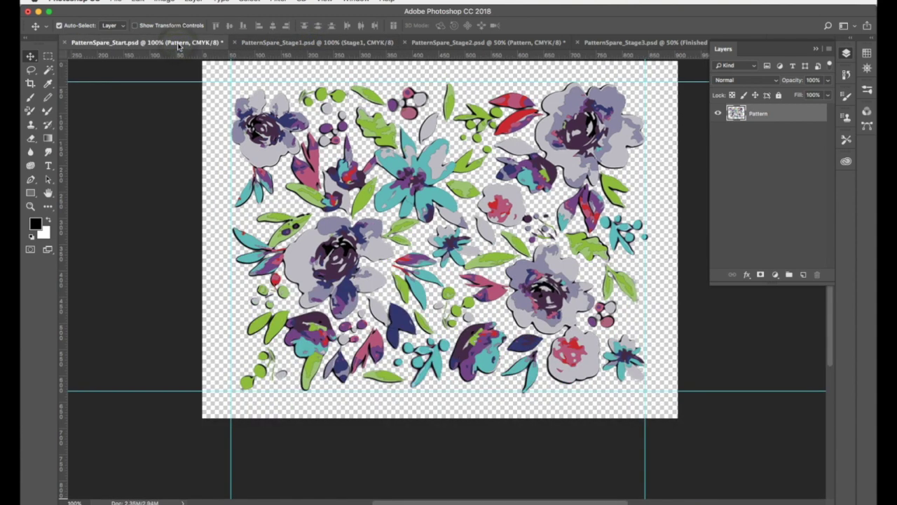
left_click(304, 44)
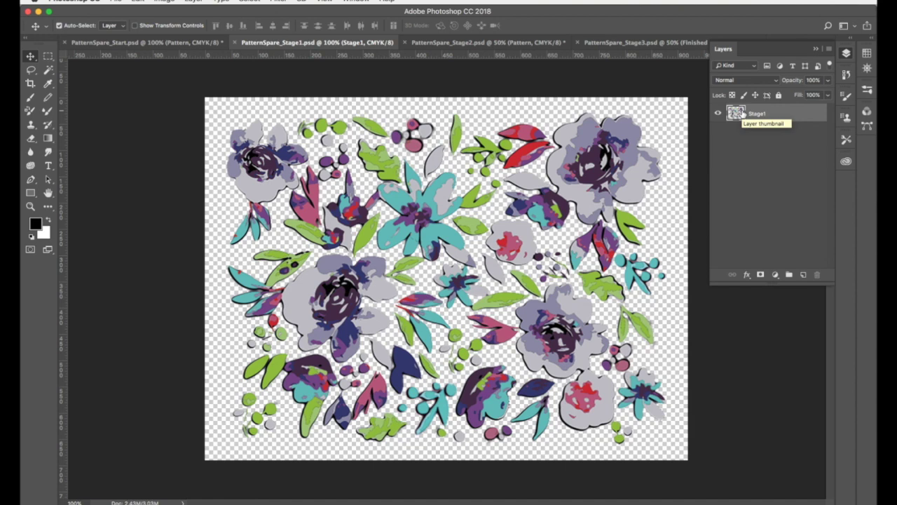
Crop the Stage1 canvas to about 844 by 633 px, trimming the empty margins on all four sides of the pattern.
left_click(30, 83)
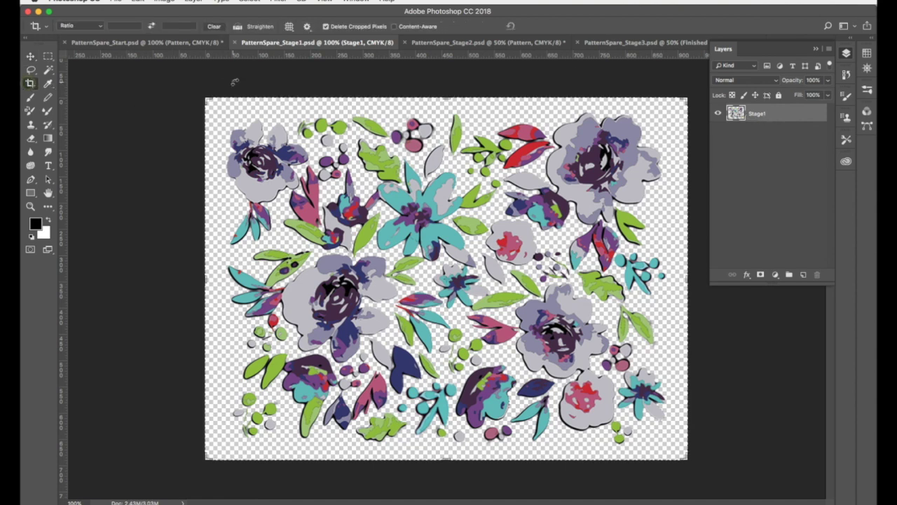
left_click_drag(207, 99, 214, 105)
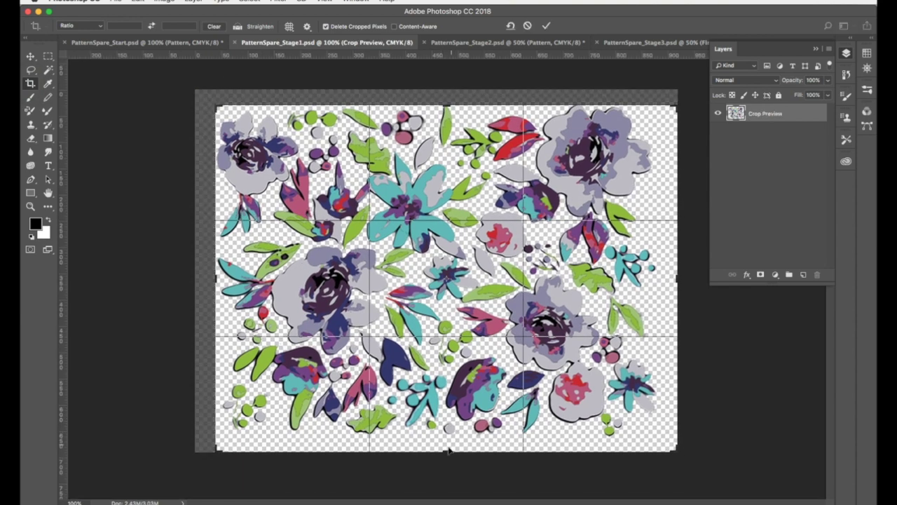
left_click_drag(446, 449, 446, 445)
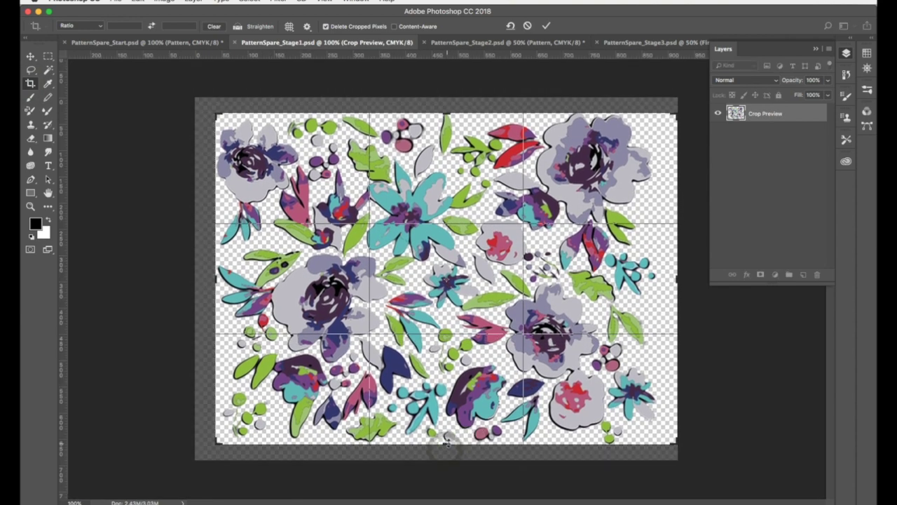
left_click_drag(677, 278, 669, 277)
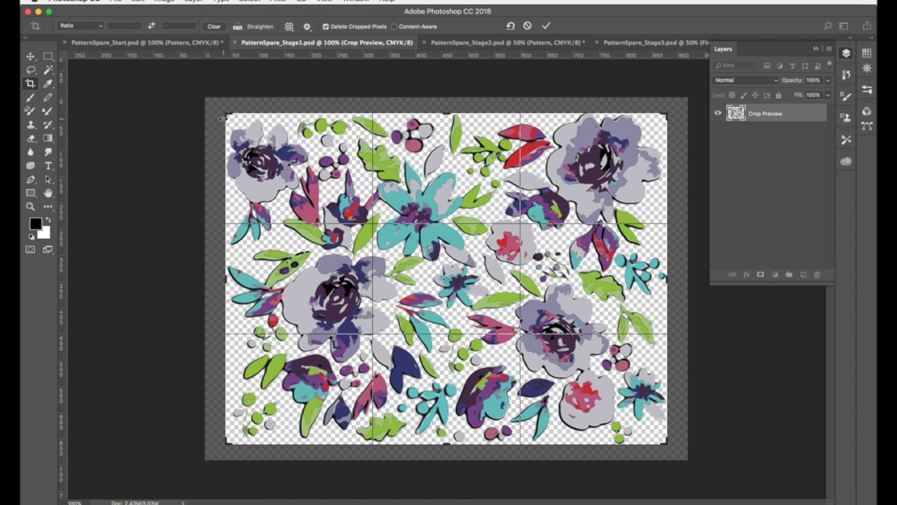
key("Return")
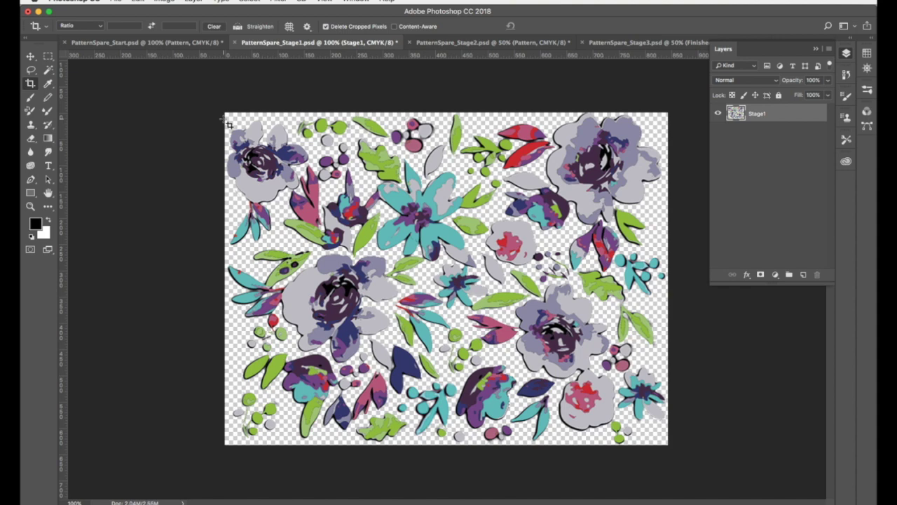
Resize the Stage1 image to 800 px wide with the height scaling in proportion.
left_click(165, 2)
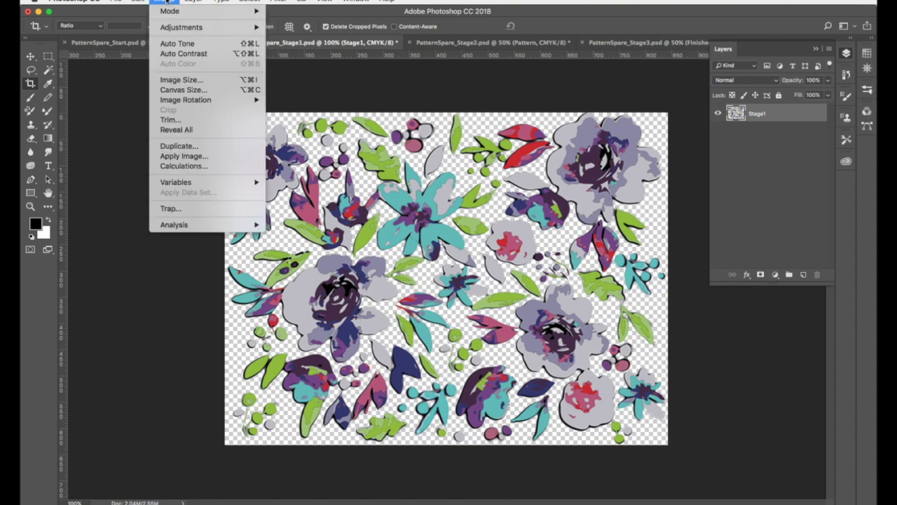
left_click(182, 79)
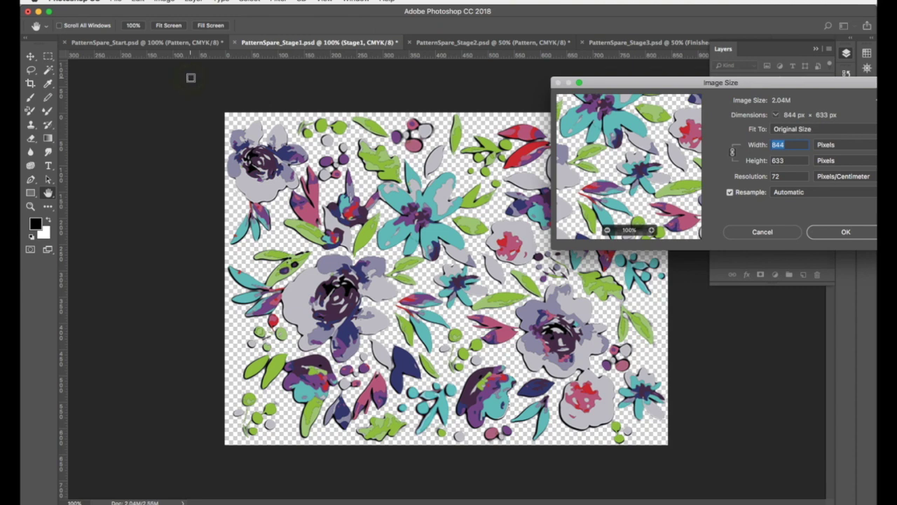
left_click_drag(750, 82, 831, 98)
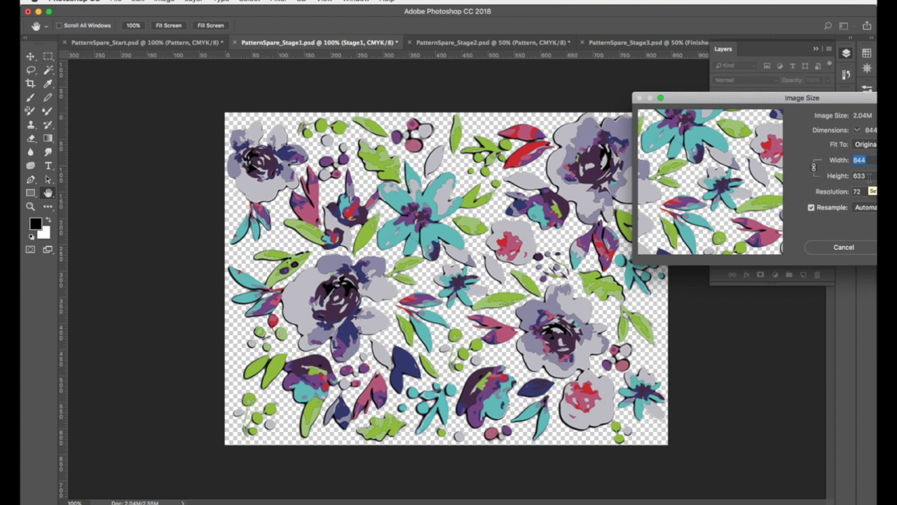
type("800")
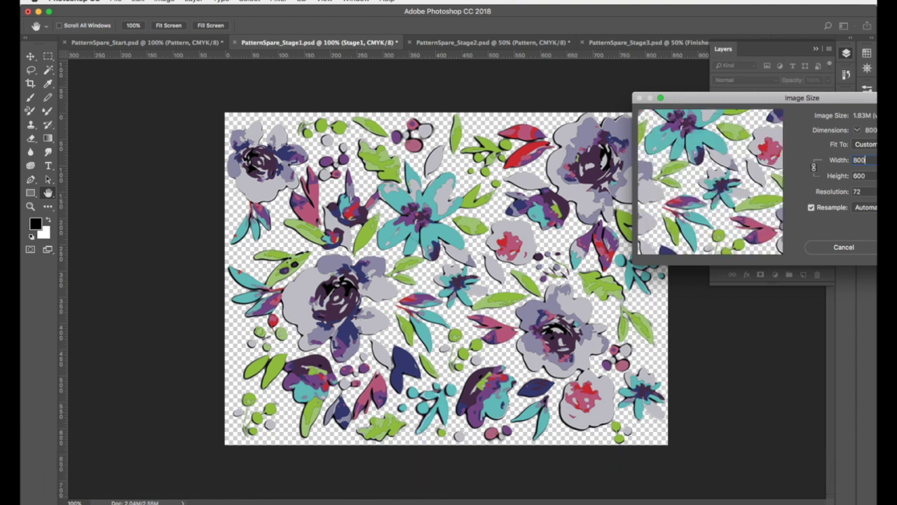
left_click(815, 169)
left_click(815, 170)
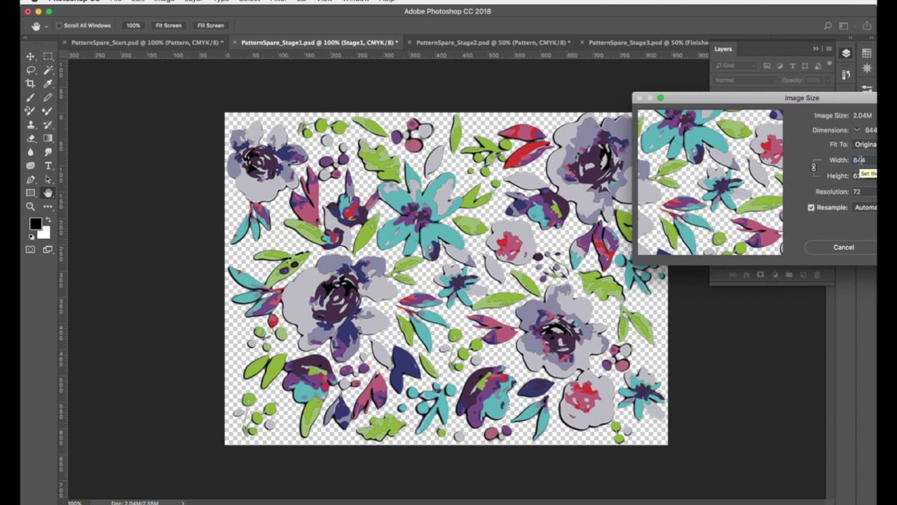
left_click(814, 167)
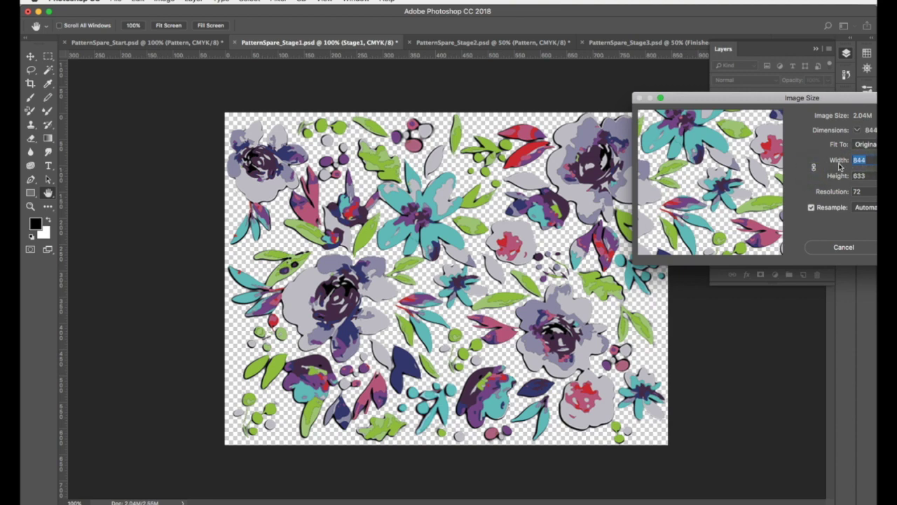
left_click(814, 166)
type("800")
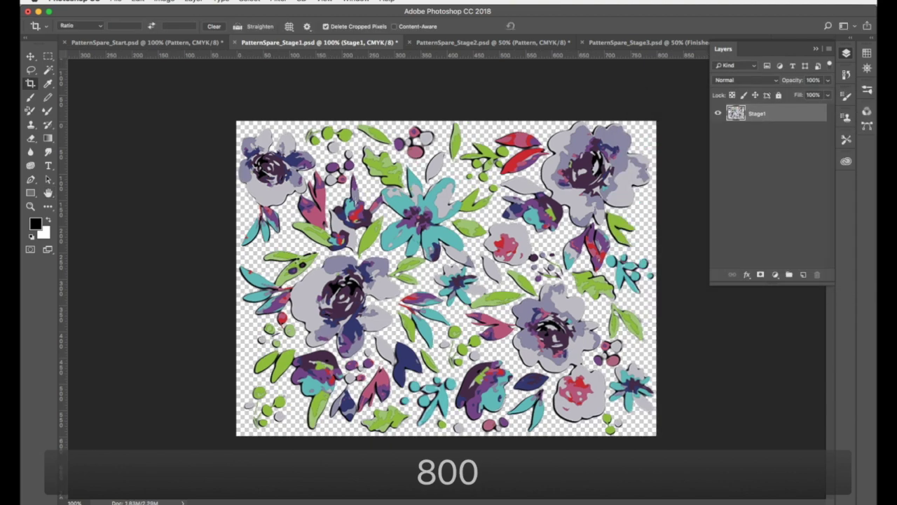
Check the resized Stage1 image's width and height in the Image Size dialog, and cancel without changing them.
key("super+alt+i")
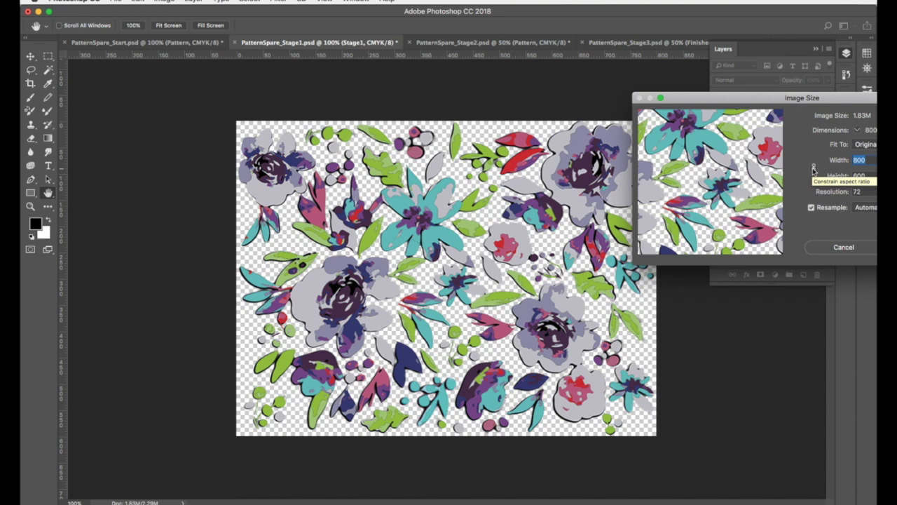
left_click(859, 175)
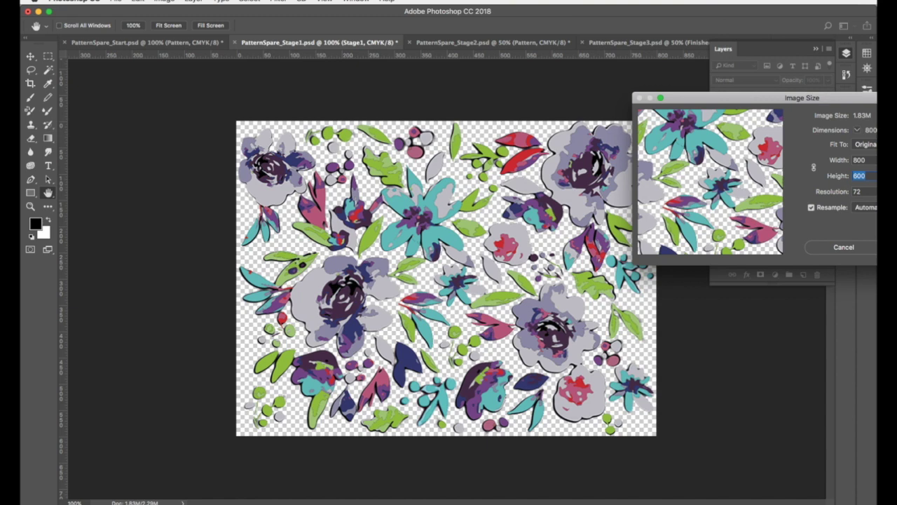
key("Escape")
key("c")
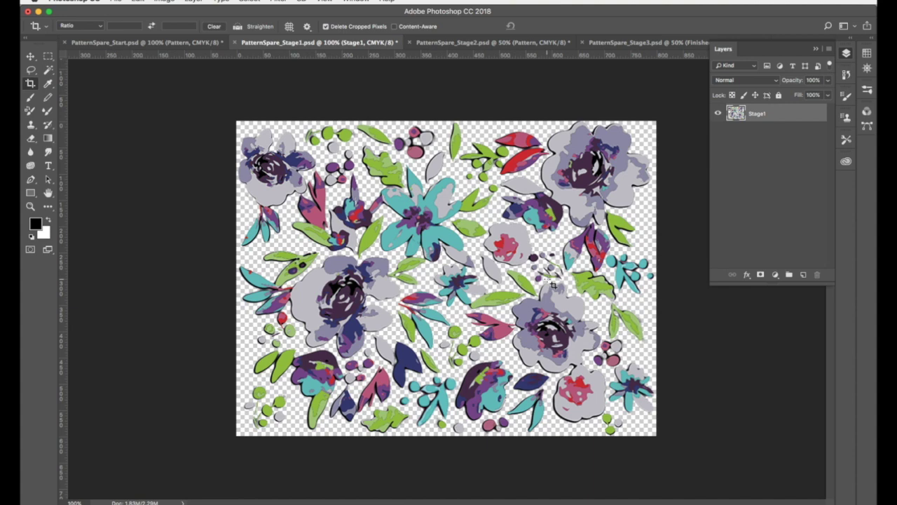
Collapse the Layers panel, compare PatternSpare_Stage1.psd with PatternSpare_Stage2.psd, and leave Stage2 active at 100% zoom.
left_click(846, 53)
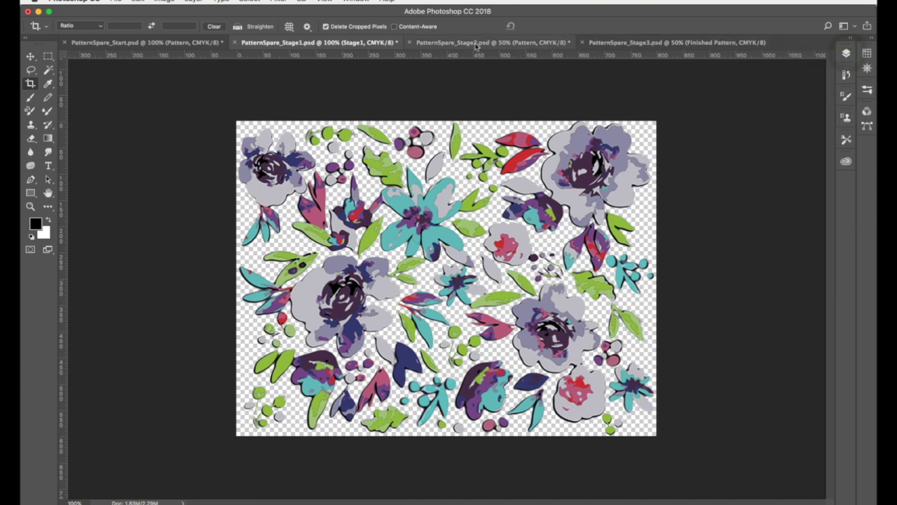
left_click(476, 44)
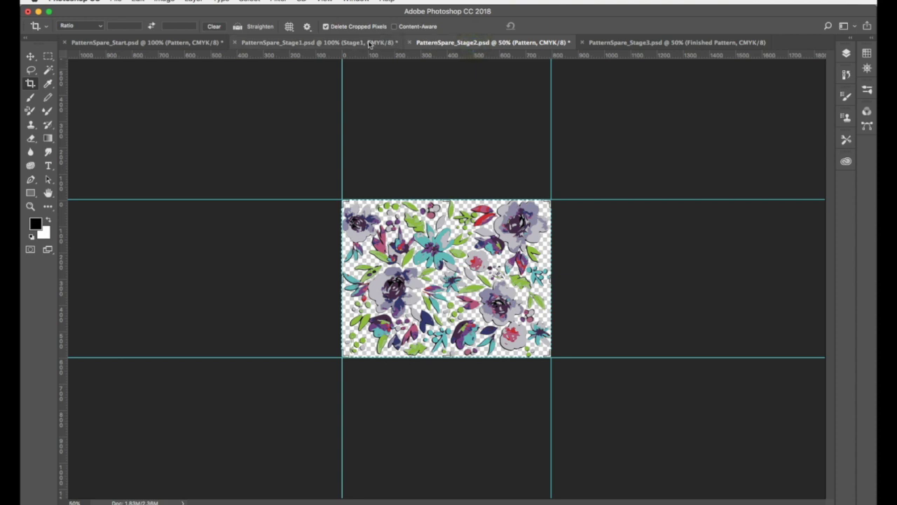
left_click(330, 43)
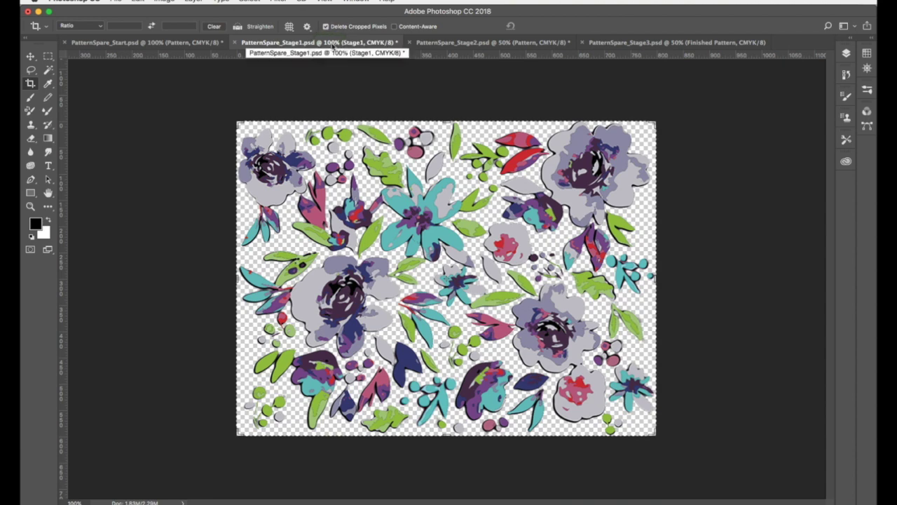
left_click(463, 43)
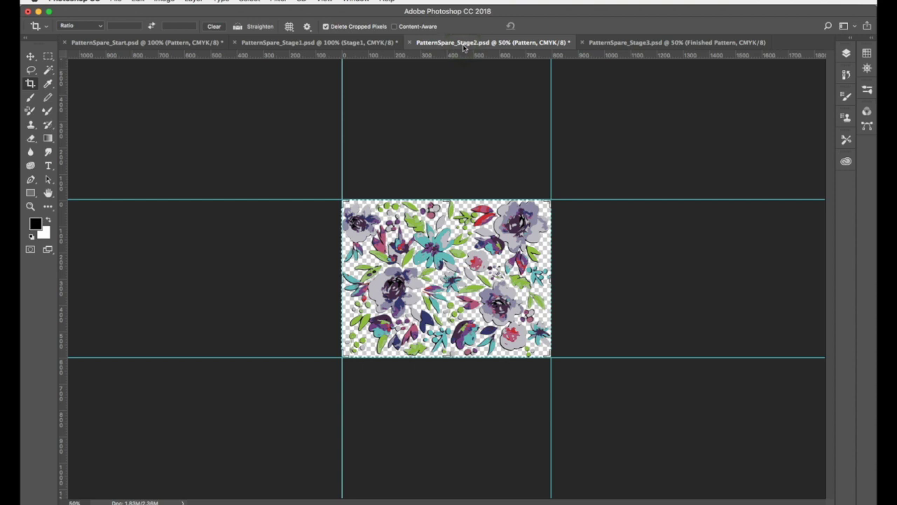
key("super+1")
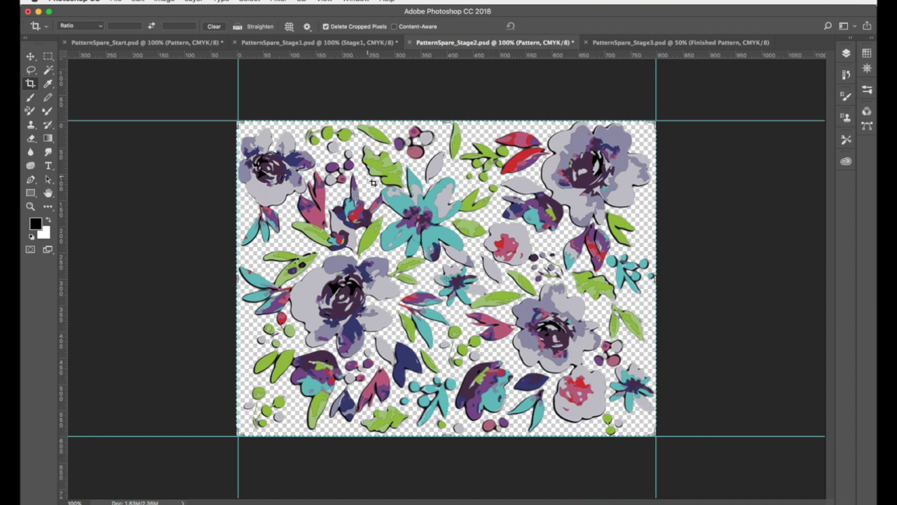
Enlarge the Stage2 canvas to 1600 by 1200 pixels, keeping the artwork anchored at the centre.
left_click(165, 3)
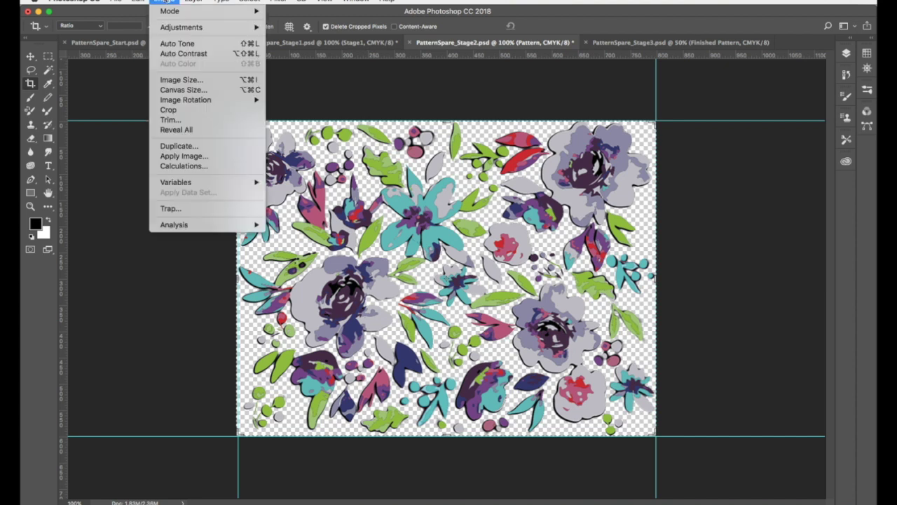
left_click(187, 90)
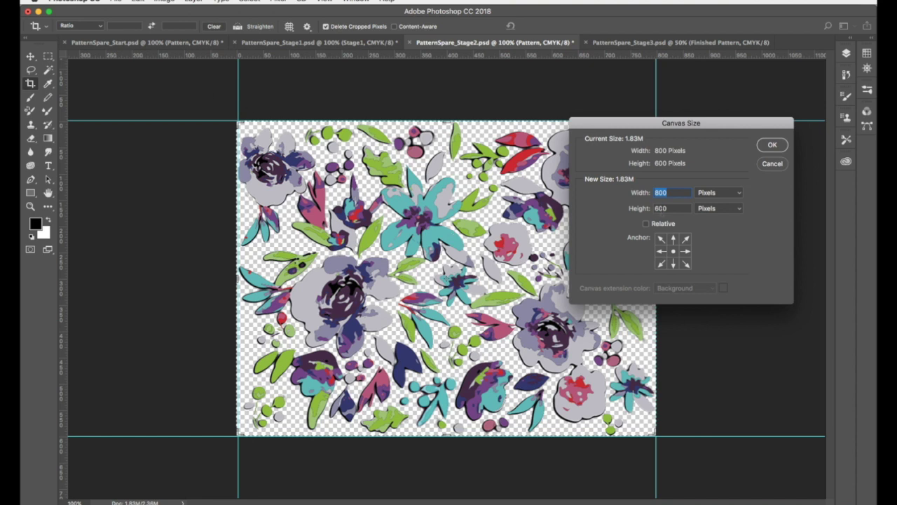
left_click(661, 252)
left_click(687, 251)
left_click(674, 253)
left_click(674, 265)
left_click(674, 253)
type("1600")
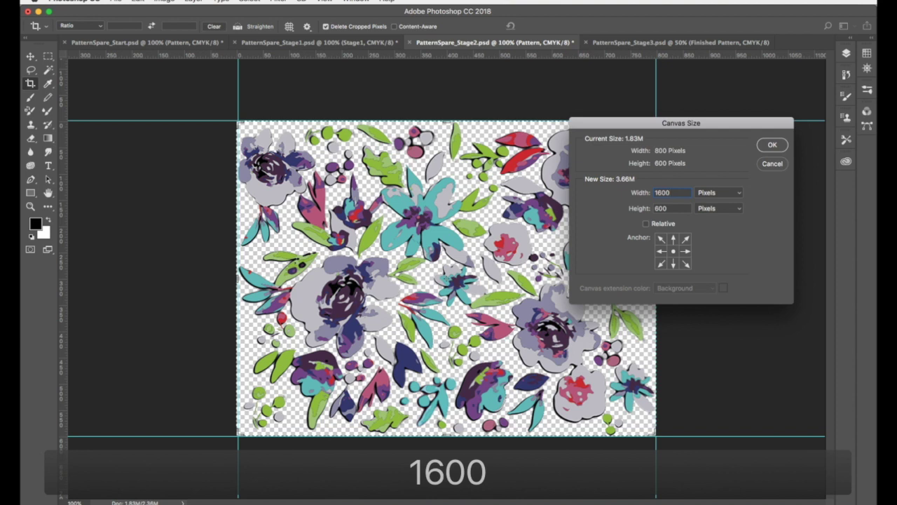
double_click(658, 209)
type("12")
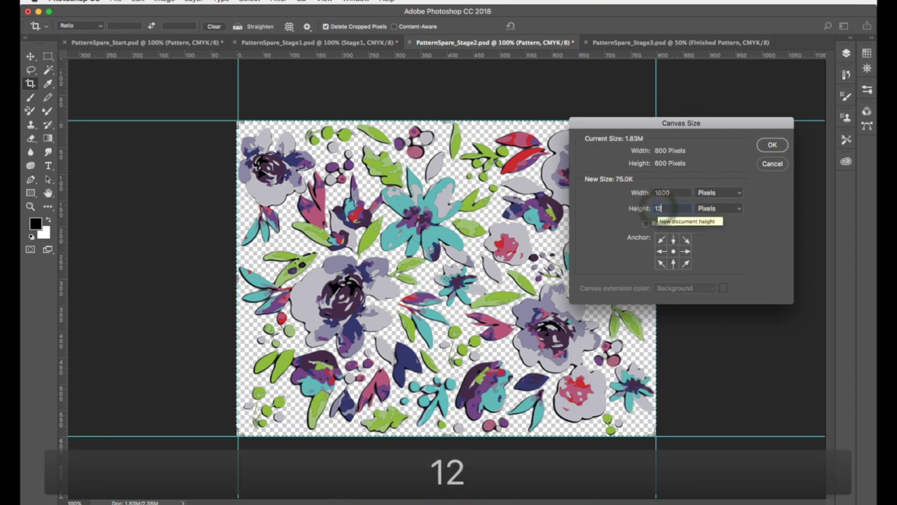
type("00")
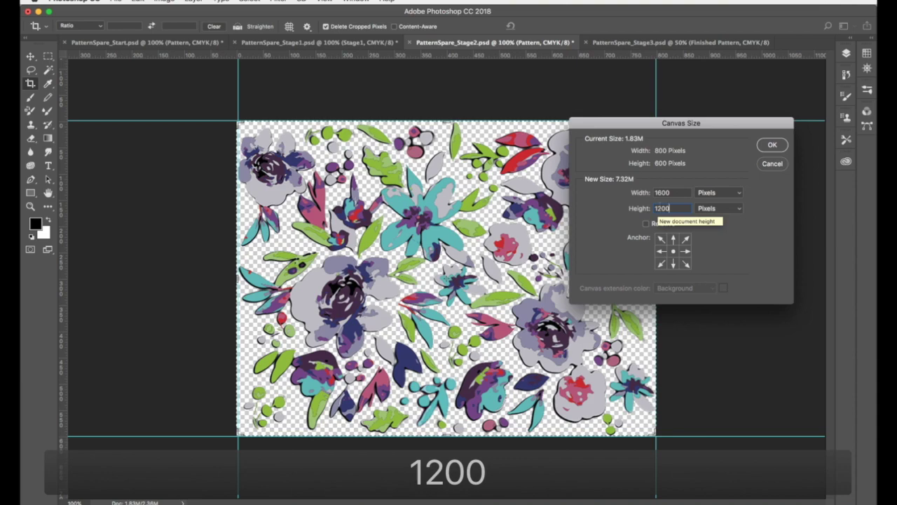
left_click(771, 145)
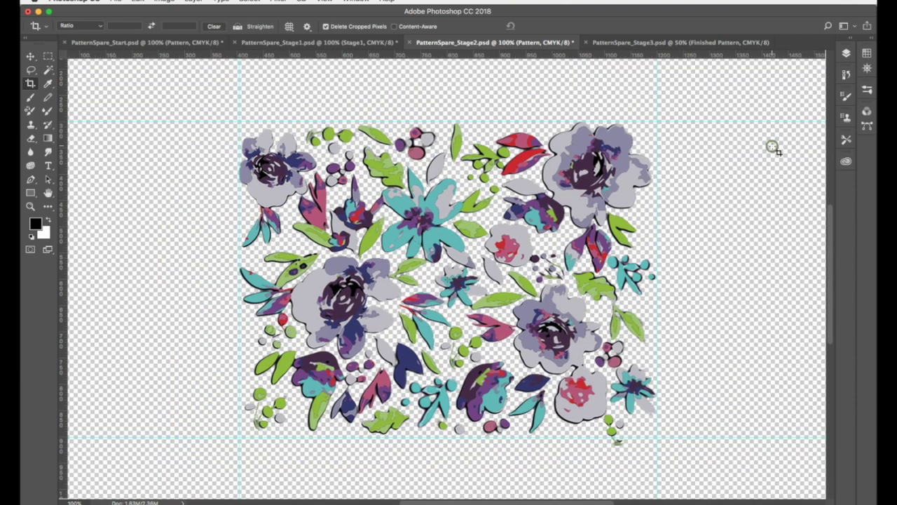
Duplicate the Pattern layer within the Stage2 document as "Horizontal" and hide the original Pattern layer.
key("super+minus")
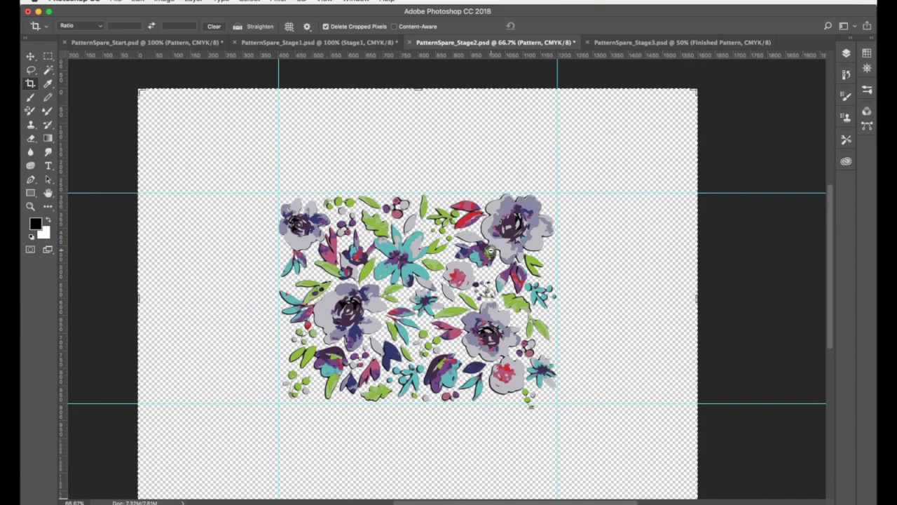
left_click(491, 251, "alt")
left_click_drag(527, 267, 589, 213)
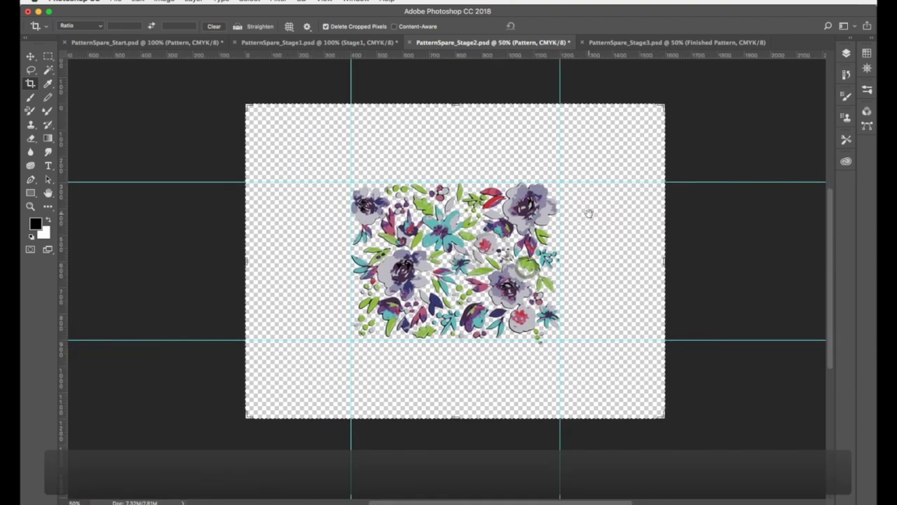
key("super+r")
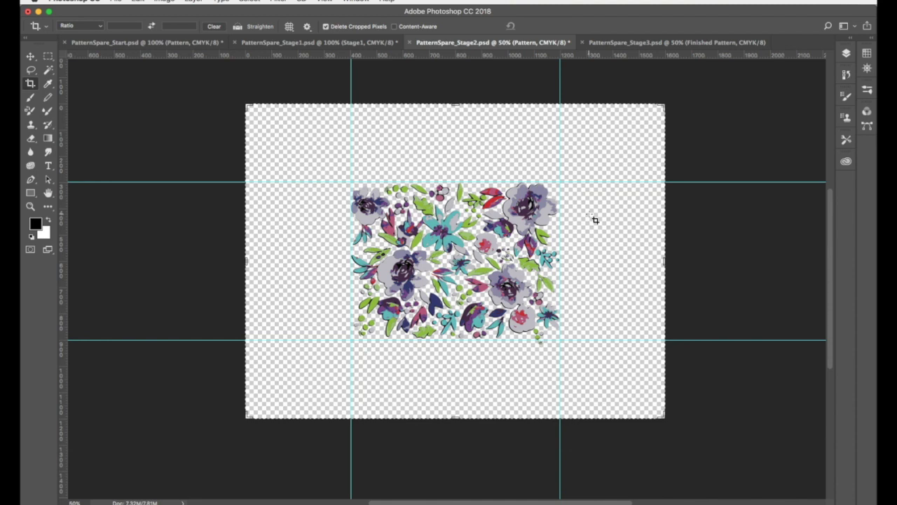
left_click(847, 55)
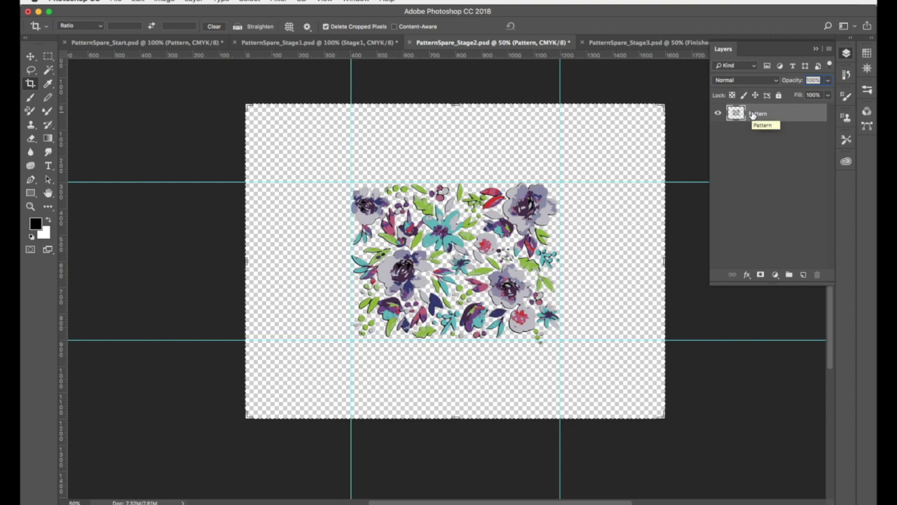
left_click(828, 50)
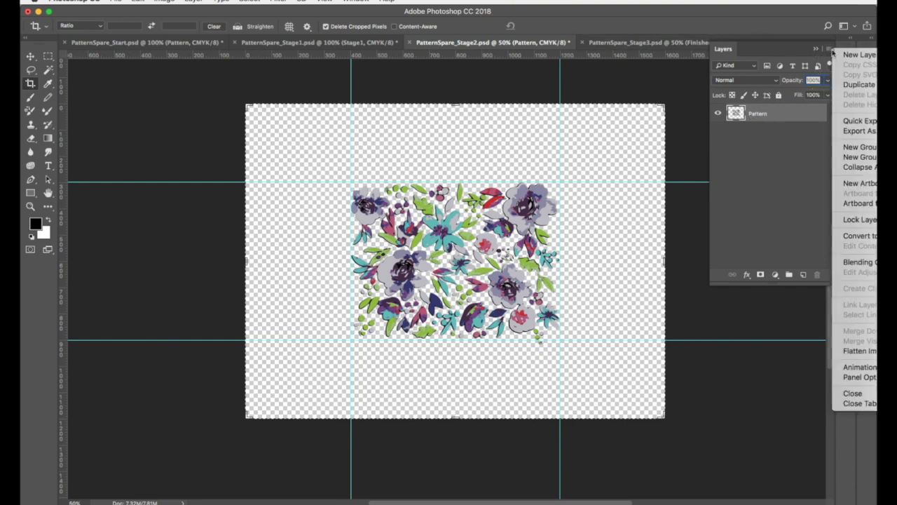
left_click(849, 84)
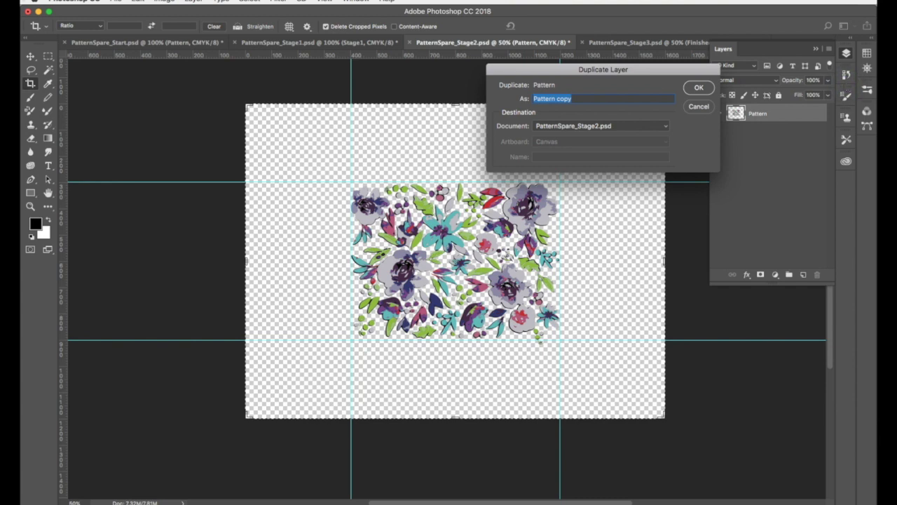
type("Horizontal")
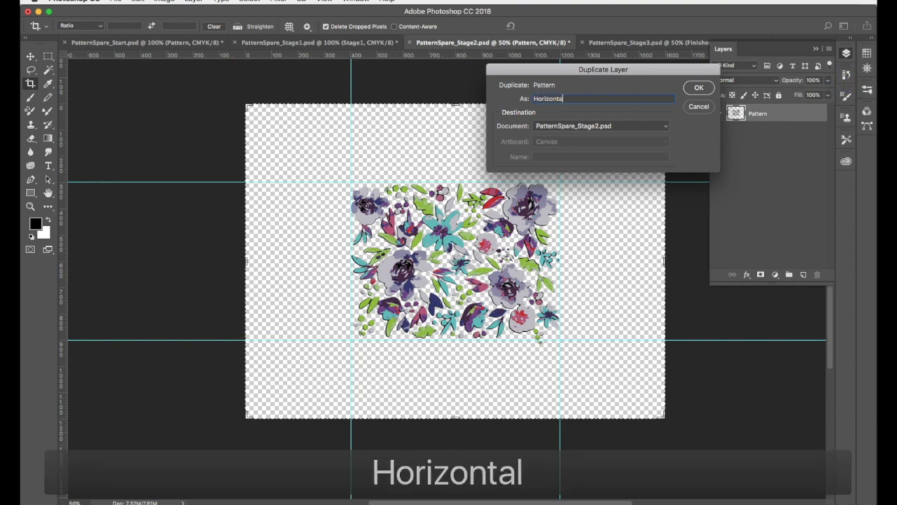
left_click(705, 90)
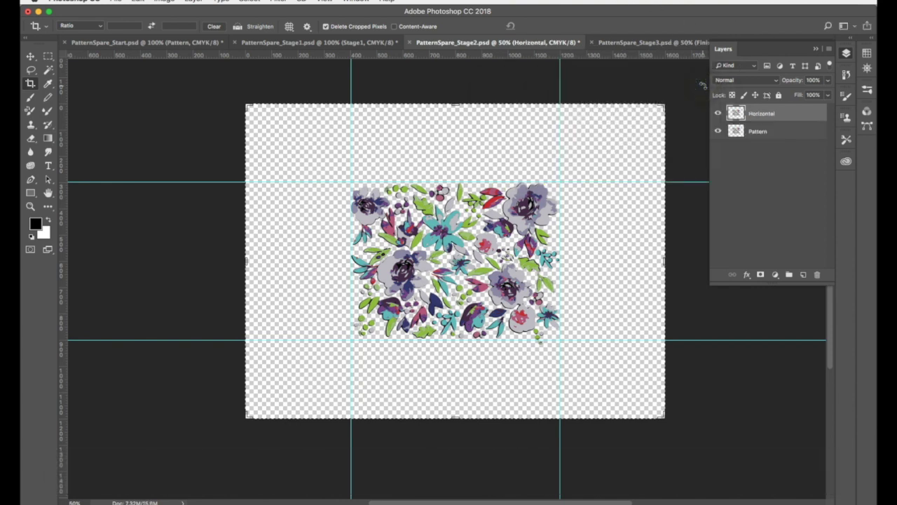
scroll(703, 85, "up", 1)
left_click(721, 133)
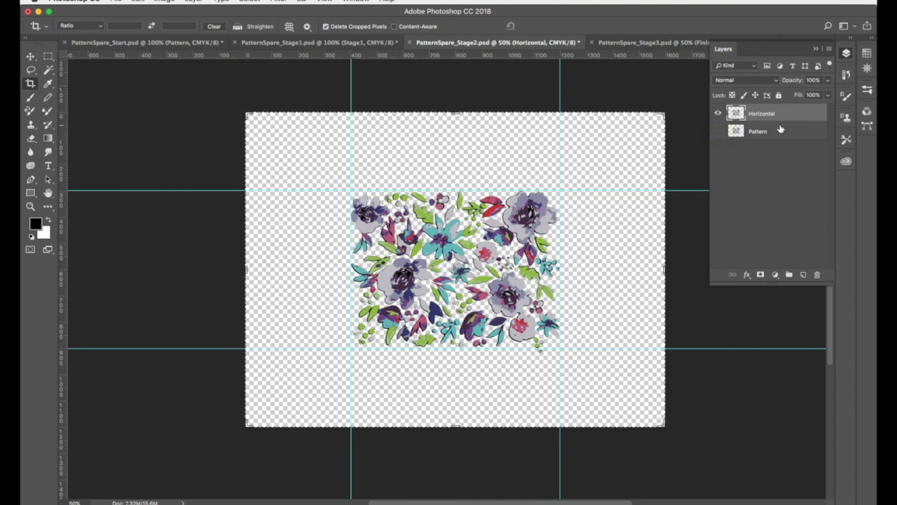
Offset the Horizontal layer 800 pixels right and 0 pixels down, with undefined areas set to Wrap Around.
left_click(278, 2)
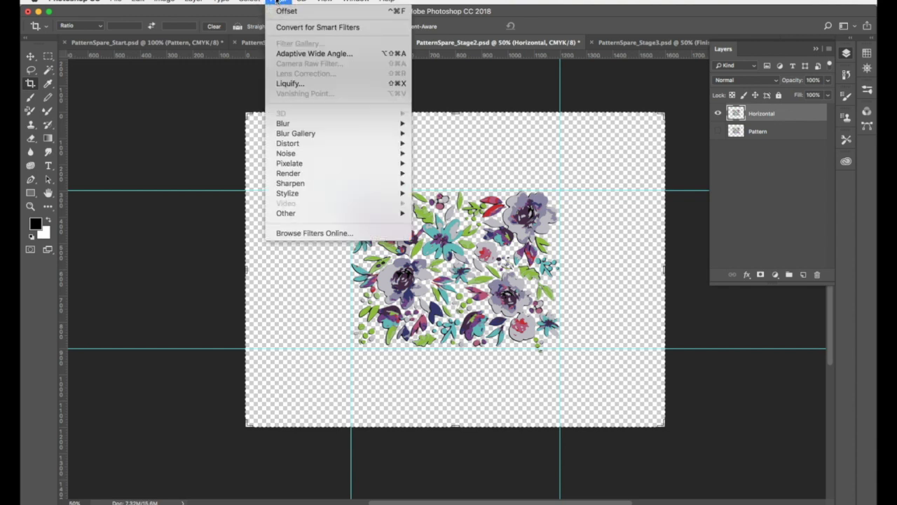
mouse_move(293, 214)
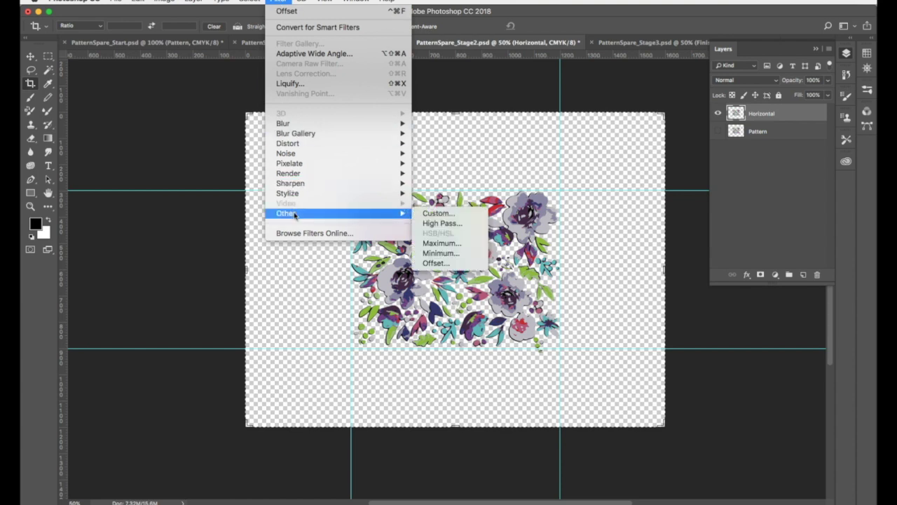
left_click(436, 264)
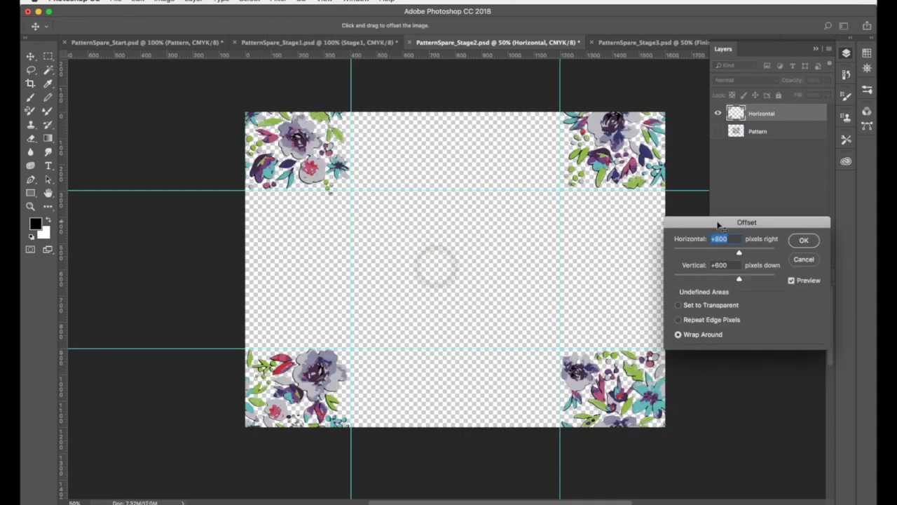
type("0")
key("Tab")
type("0")
key("Tab")
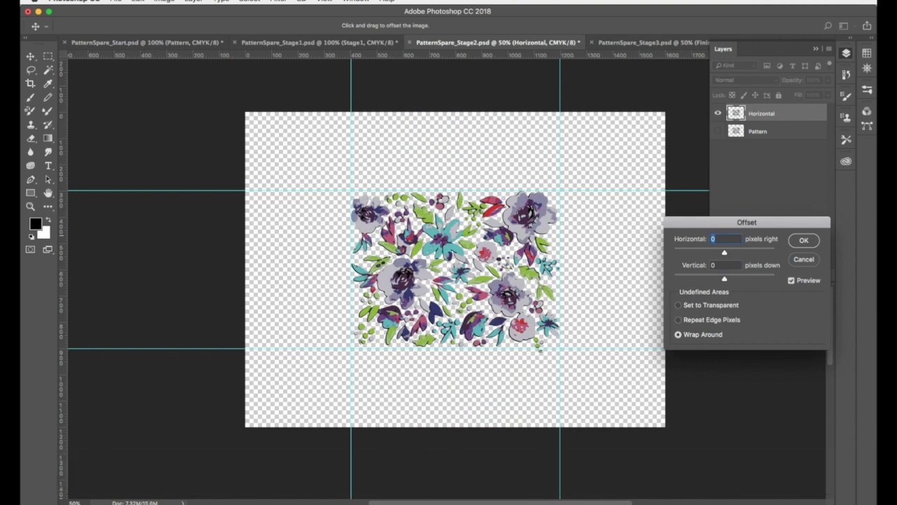
type("800")
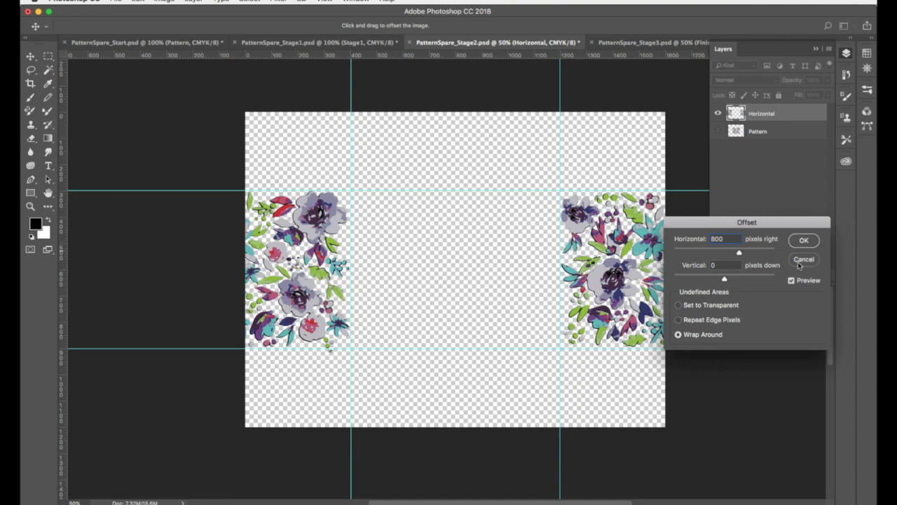
left_click(678, 335)
left_click(806, 241)
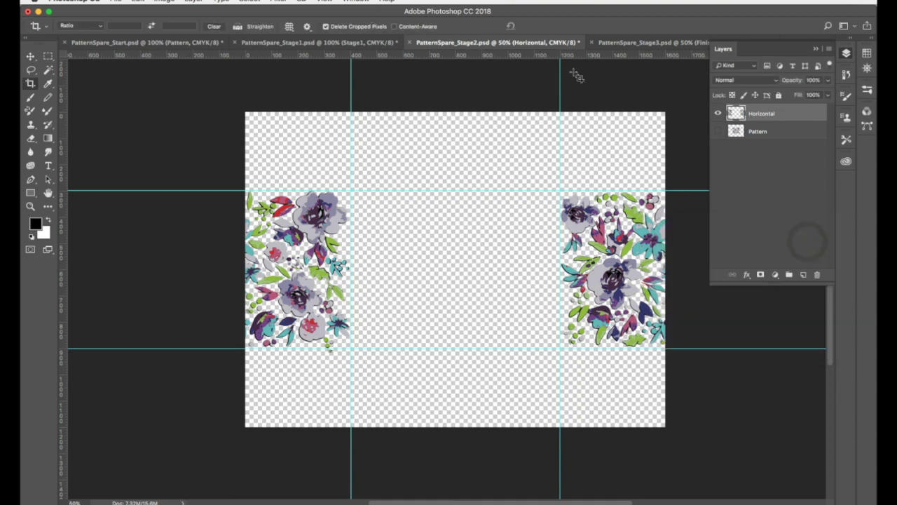
Duplicate the Pattern layer within the Stage2 document as "Vertical" and hide the Pattern and Horizontal layers.
left_click(718, 133)
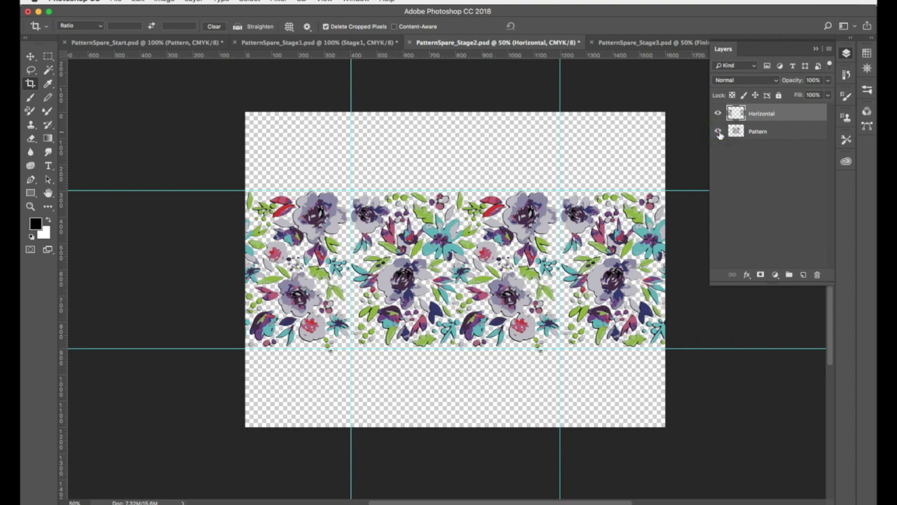
left_click(756, 133)
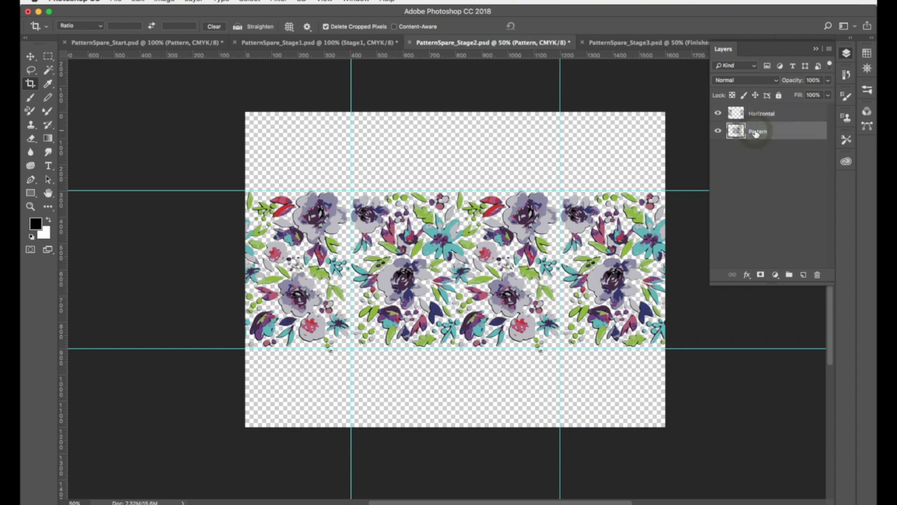
right_click(757, 132)
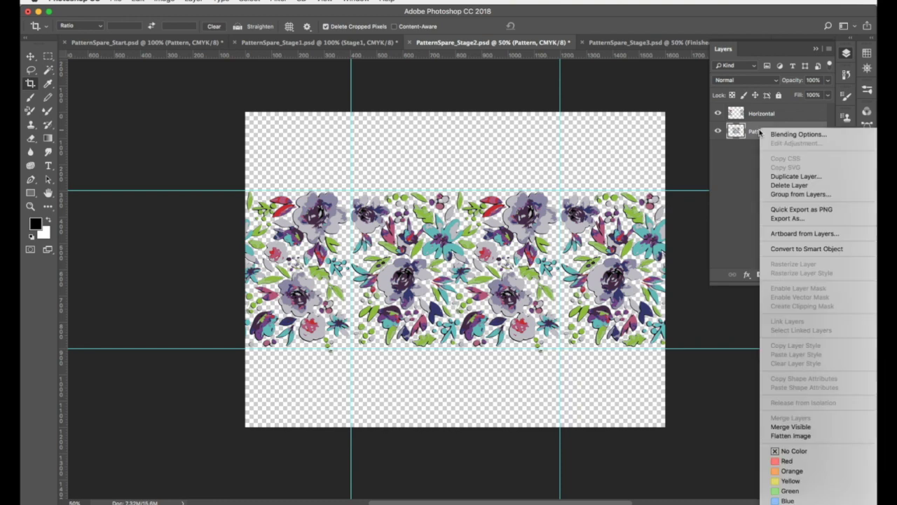
left_click(795, 178)
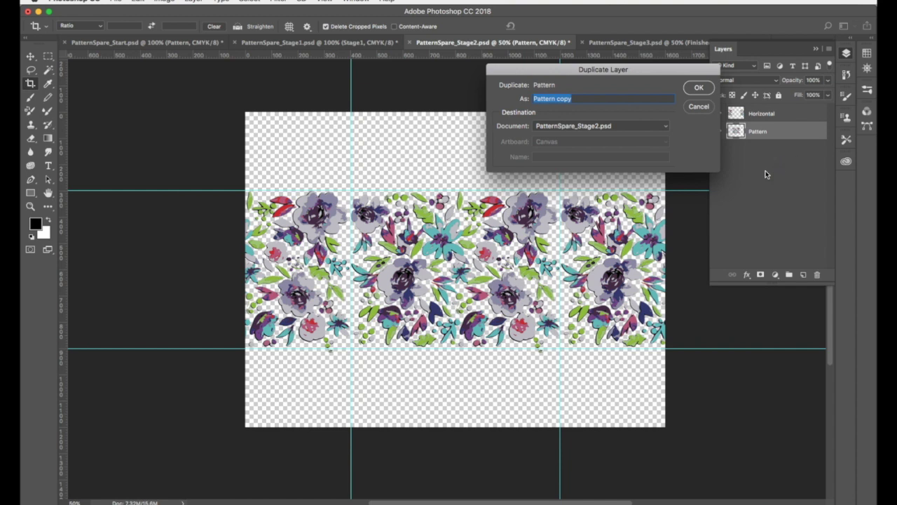
type("Vertical")
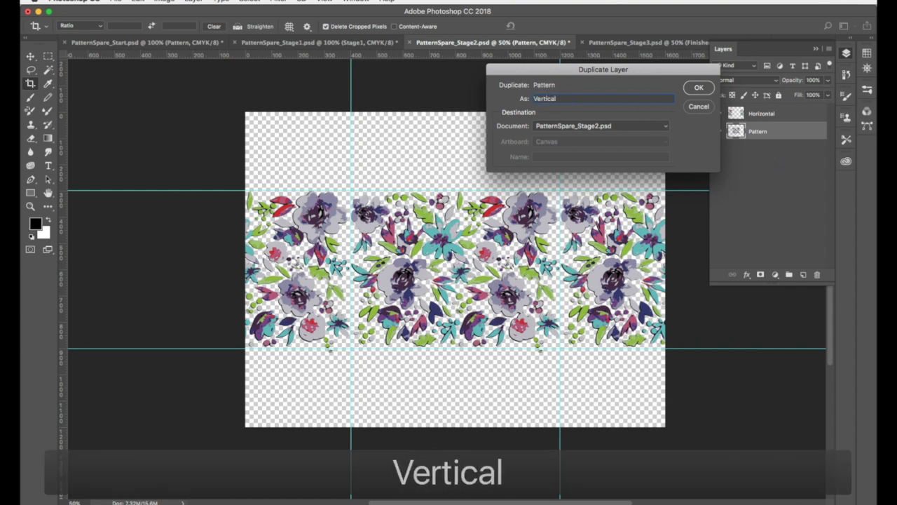
left_click(700, 89)
left_click(718, 149)
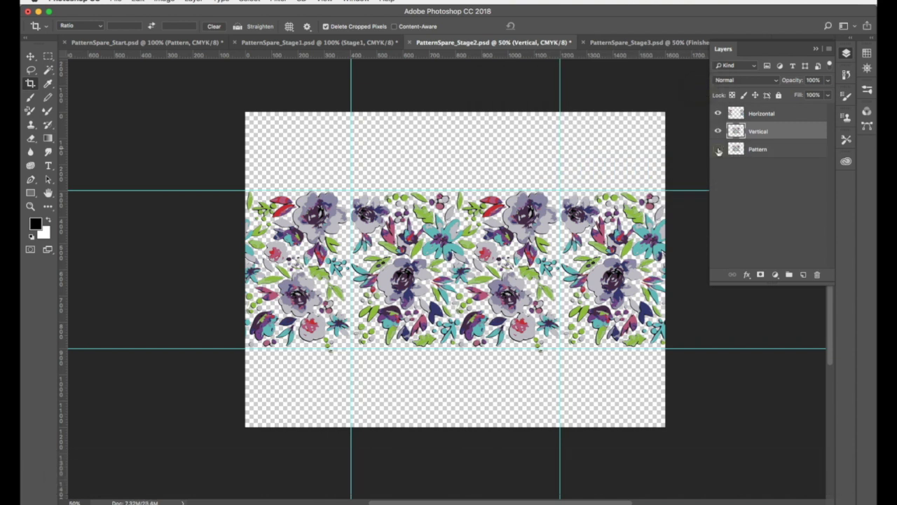
left_click(717, 114)
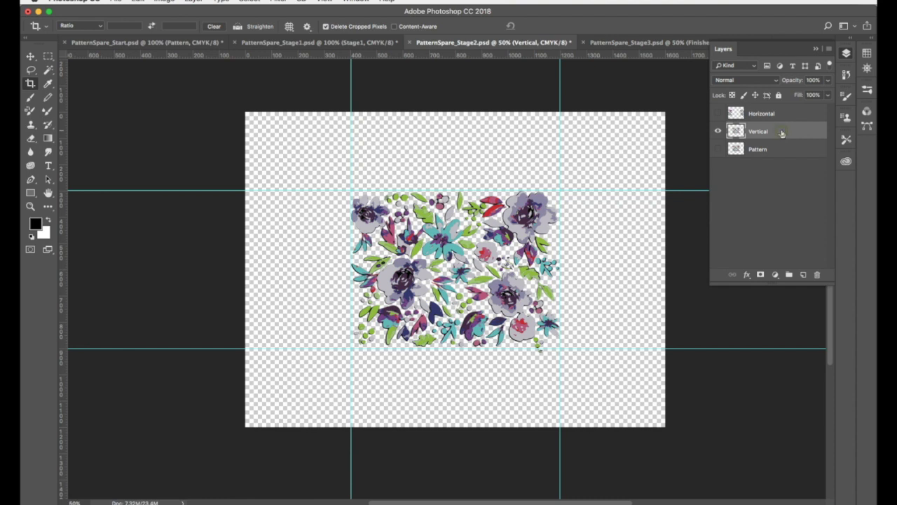
Offset the Vertical layer 0 pixels right and 600 pixels down, wrapping the artwork around the canvas.
left_click(273, 3)
mouse_move(350, 214)
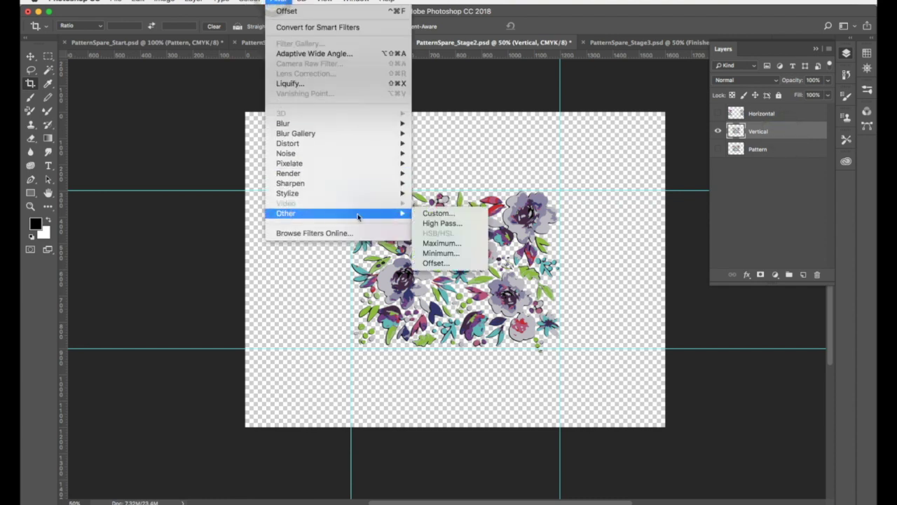
left_click(432, 263)
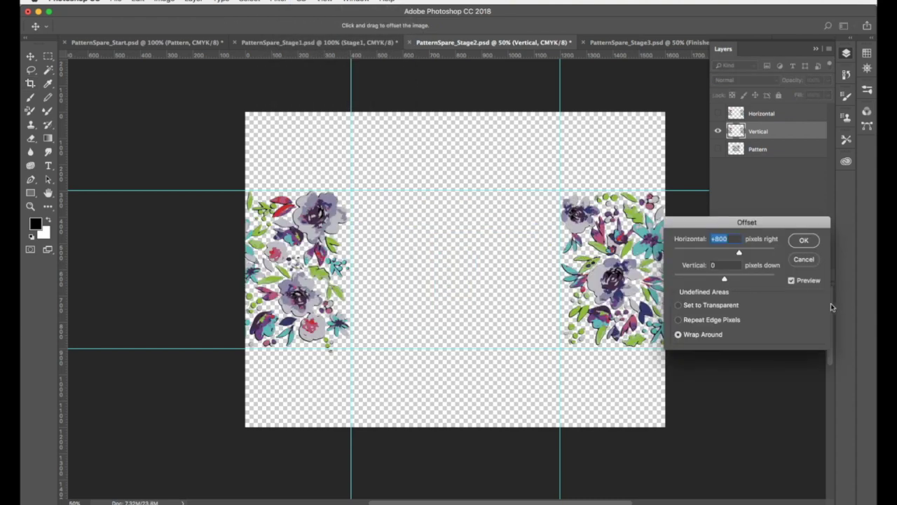
type("0")
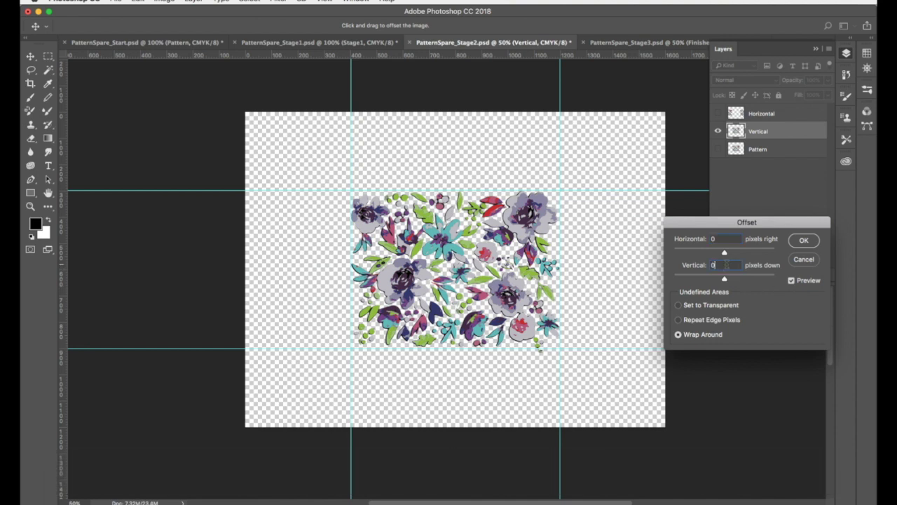
left_click(703, 266)
type("600")
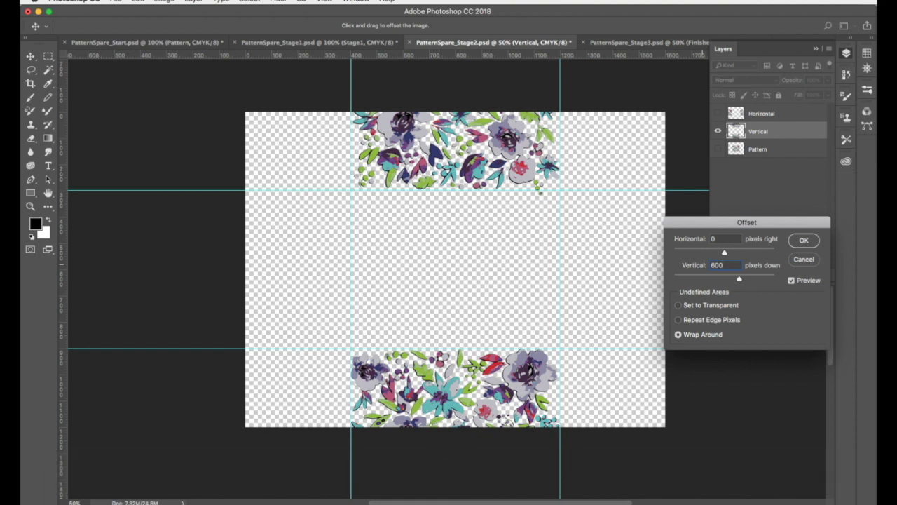
left_click(805, 241)
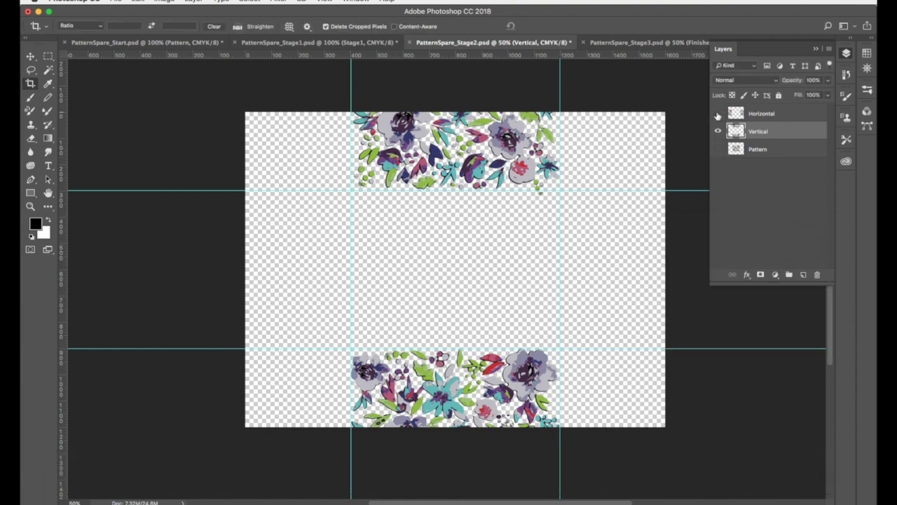
Show the Horizontal and Pattern layers alongside the Vertical layer to check how the tiles line up.
left_click(717, 113)
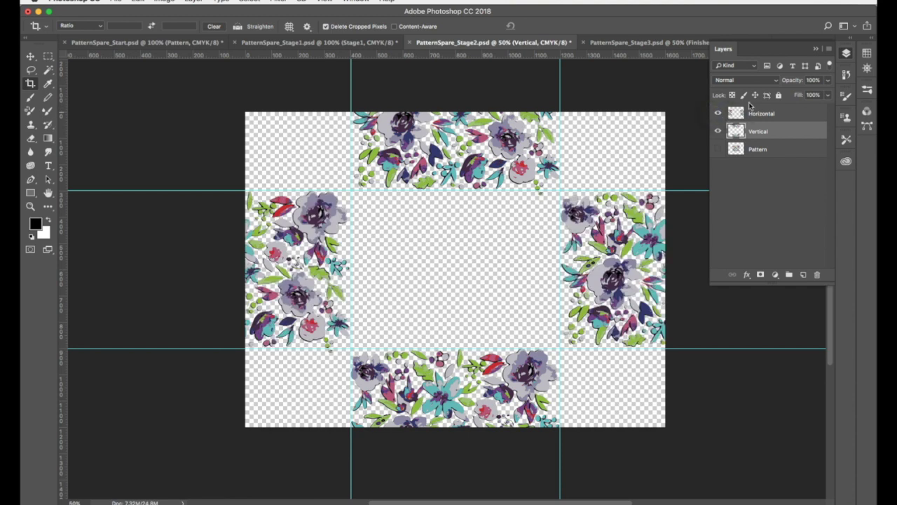
left_click(758, 149)
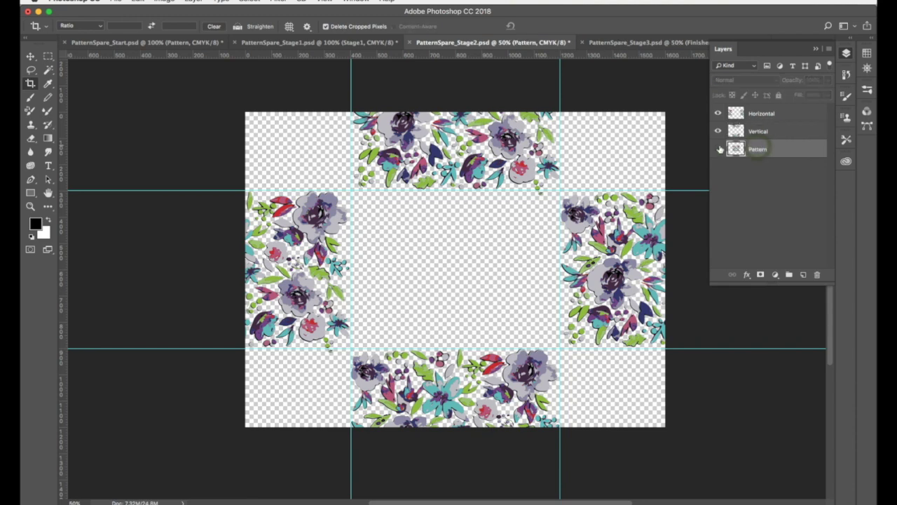
left_click(718, 149)
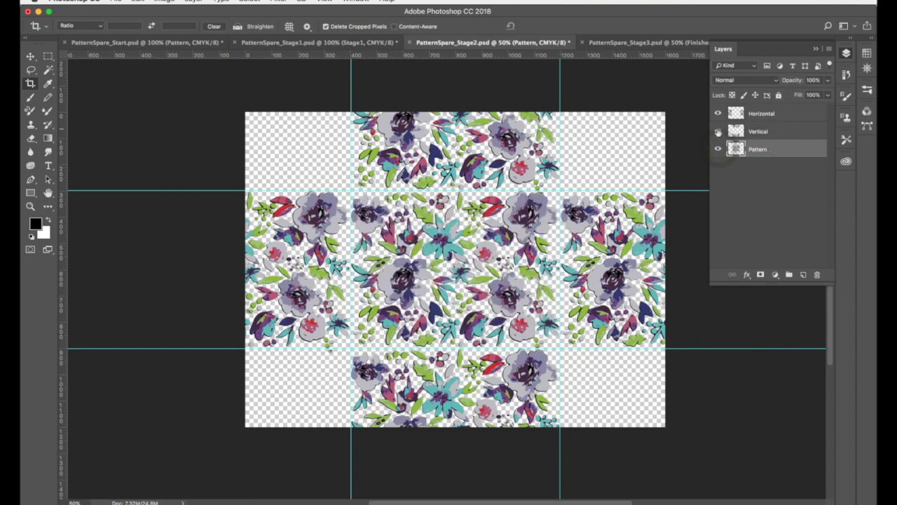
Hide the Vertical and Horizontal layers, and duplicate the Pattern layer so that only its copy stays visible.
left_click(717, 132)
left_click(718, 114)
left_click_drag(757, 148, 803, 274)
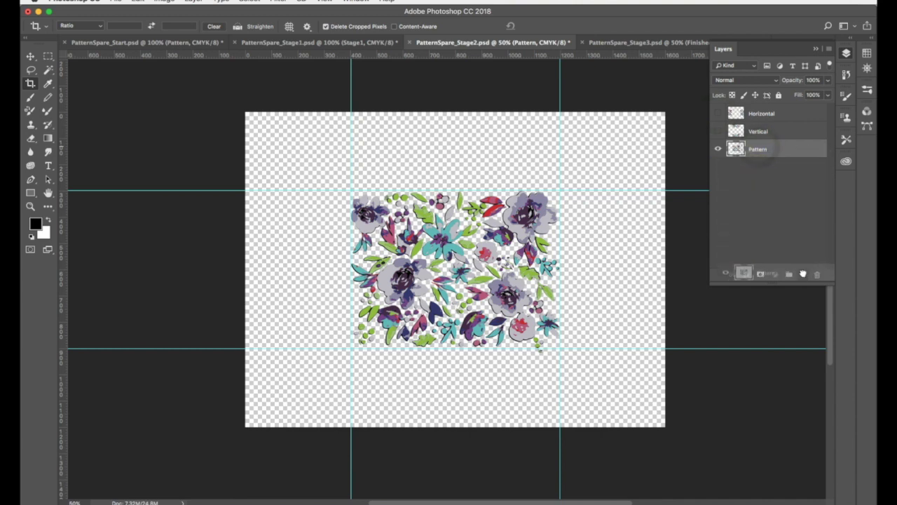
left_click_drag(804, 274, 803, 274)
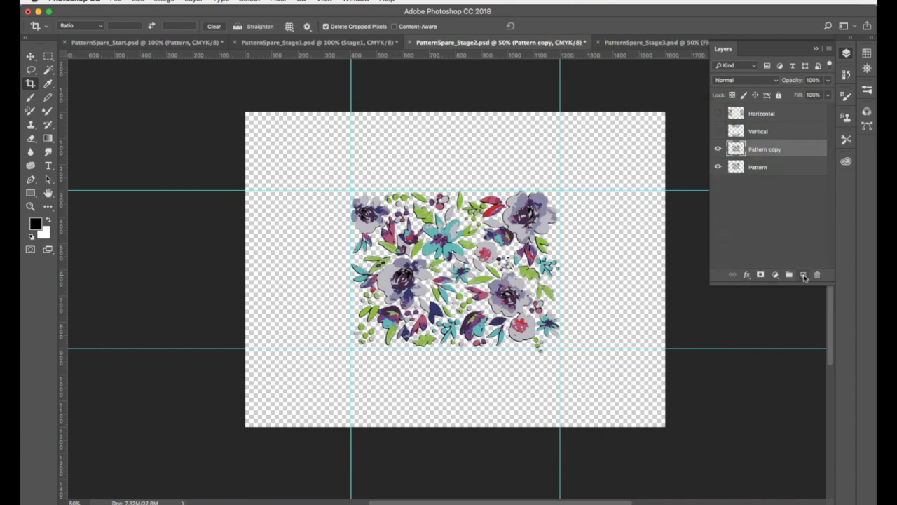
left_click(717, 168)
Offset the Pattern copy layer 800 pixels right and 600 pixels down, wrapping the artwork into the canvas corners.
left_click(279, 1)
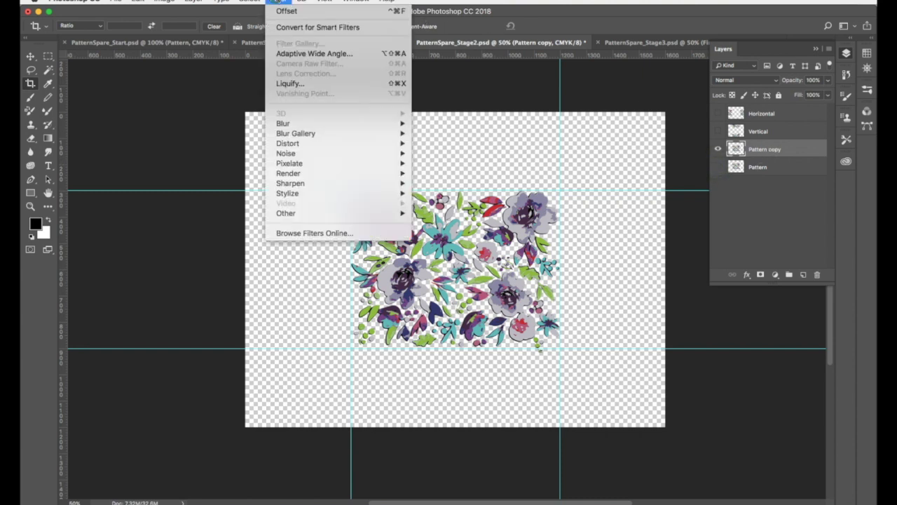
mouse_move(298, 210)
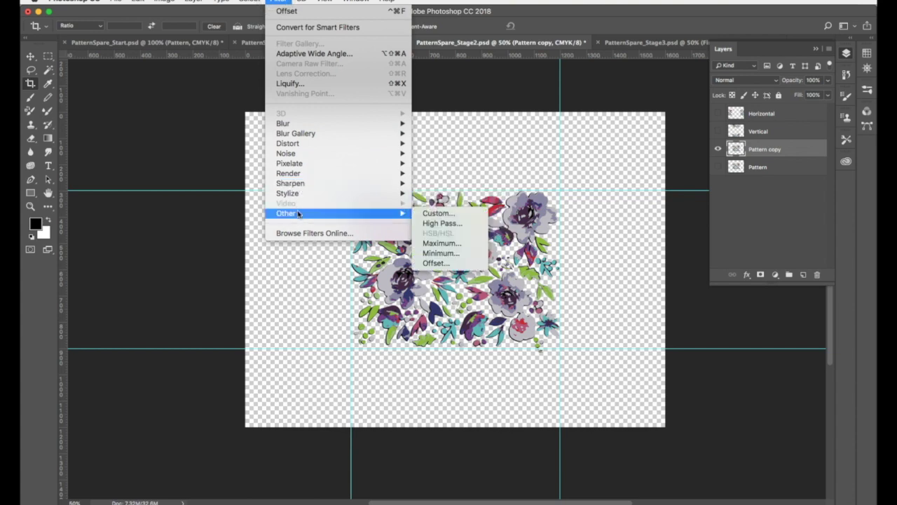
left_click(430, 262)
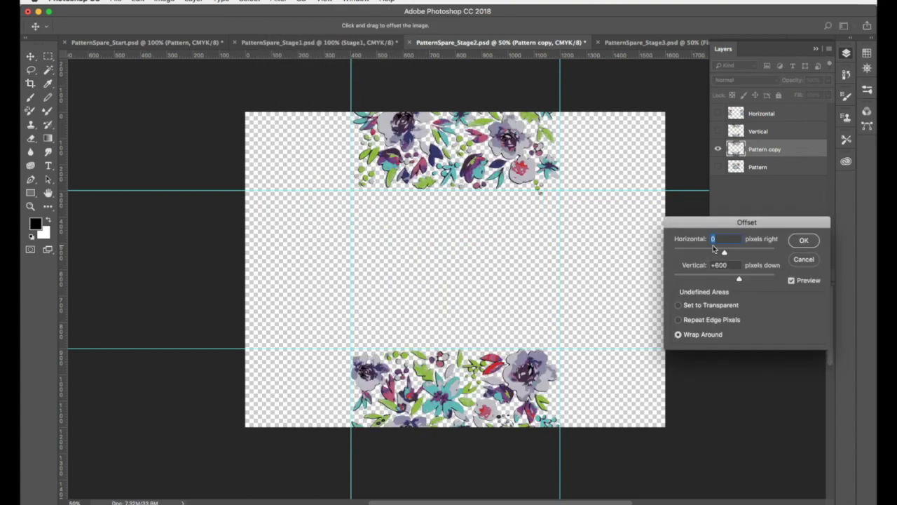
type("800")
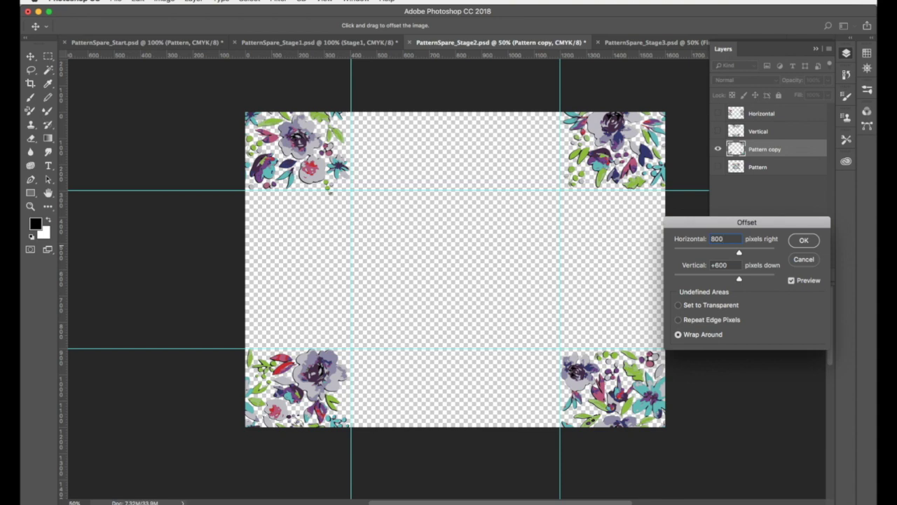
left_click(812, 242)
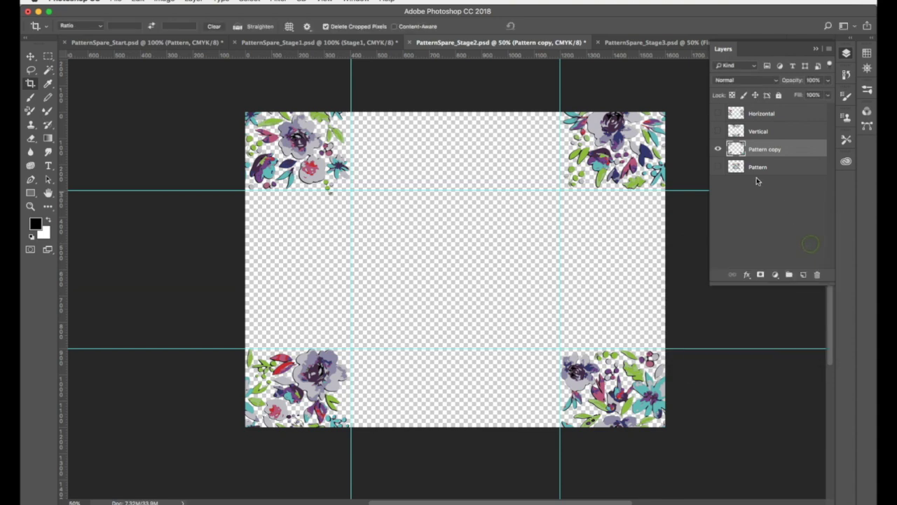
Show the Pattern, Vertical and Horizontal layers again and clear all guides from the canvas.
left_click(718, 166)
left_click(718, 131)
left_click(718, 113)
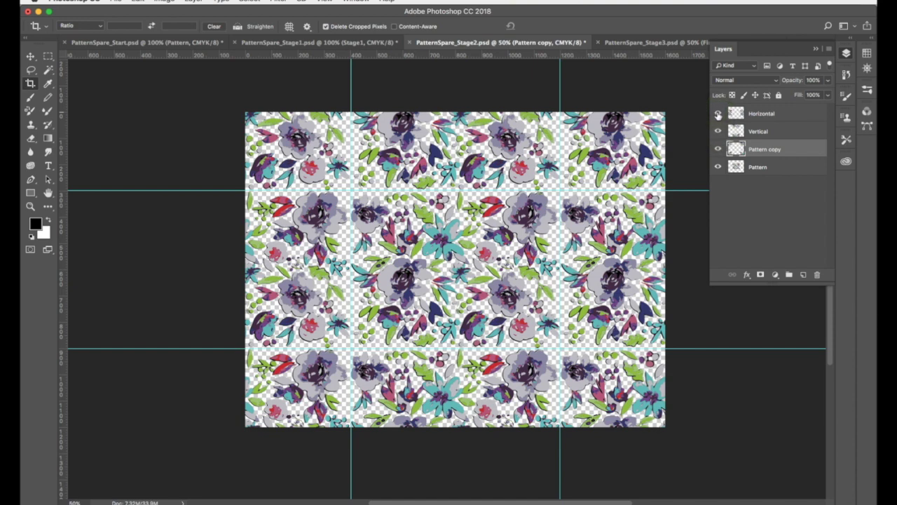
left_click(326, 2)
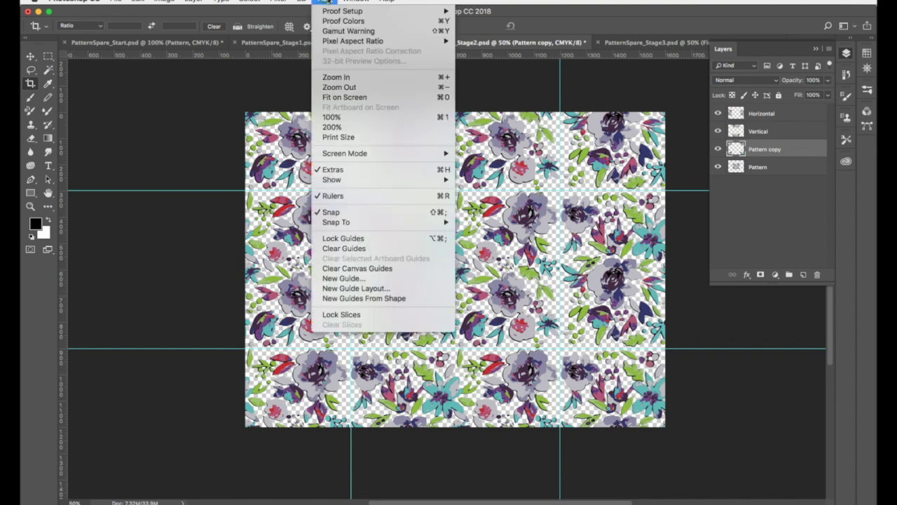
left_click(375, 250)
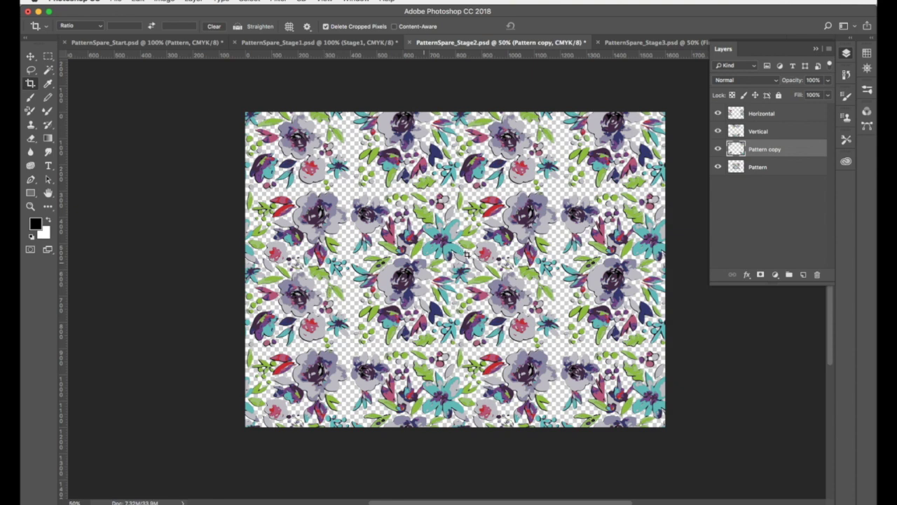
Merge the visible Horizontal, Vertical, Pattern copy and Pattern layers into a single layer.
left_click(784, 115)
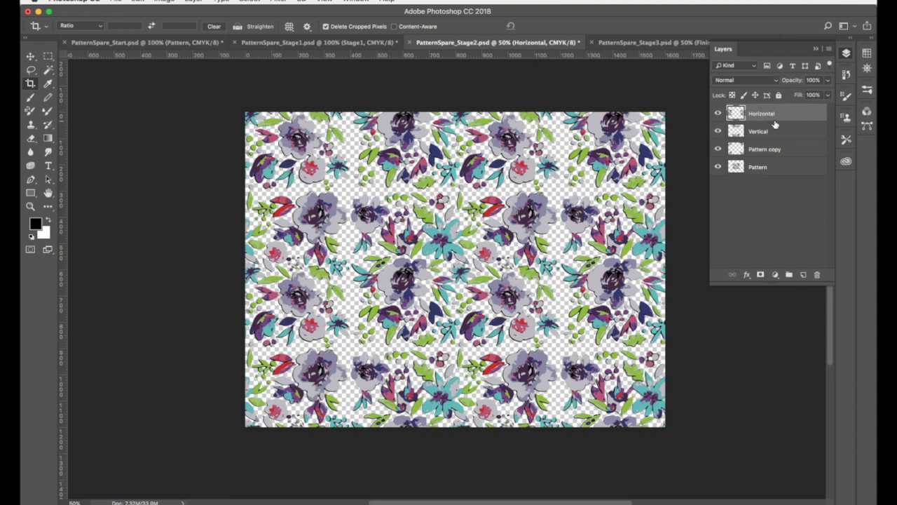
left_click(829, 49)
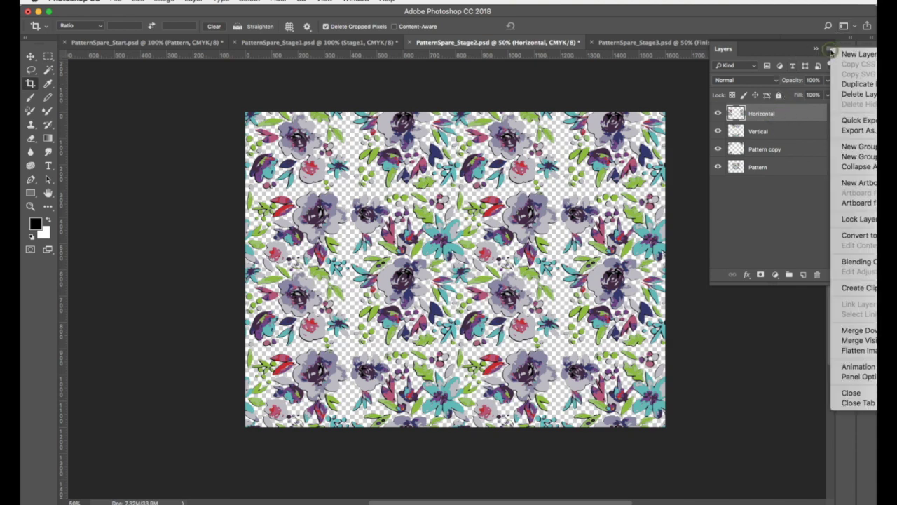
left_click(763, 43)
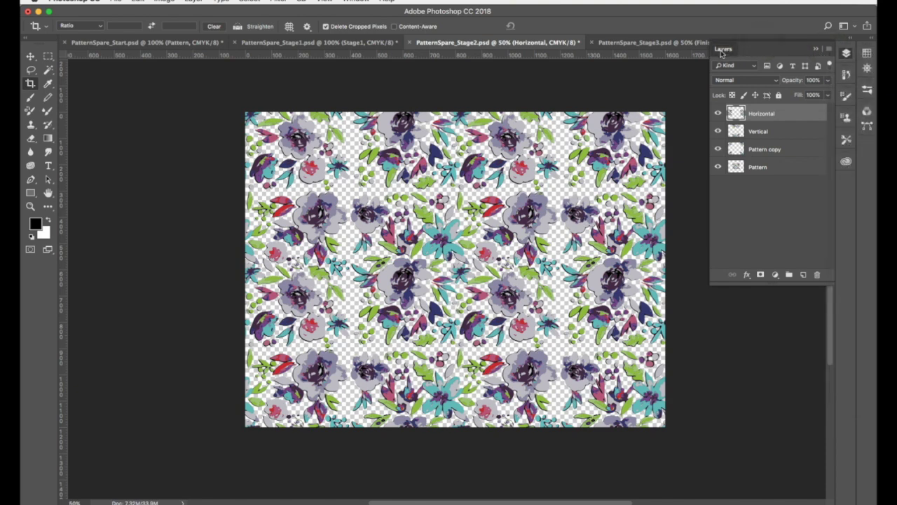
left_click_drag(743, 52, 558, 74)
left_click(643, 72)
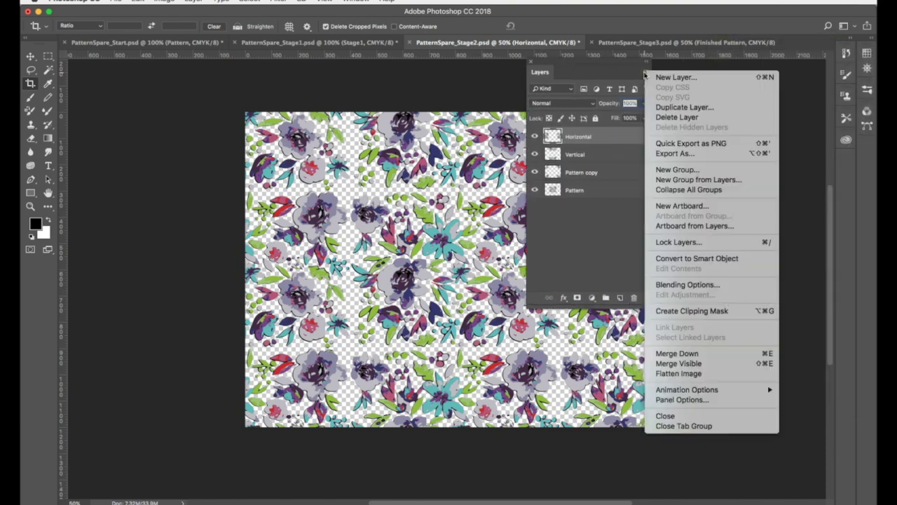
left_click(692, 365)
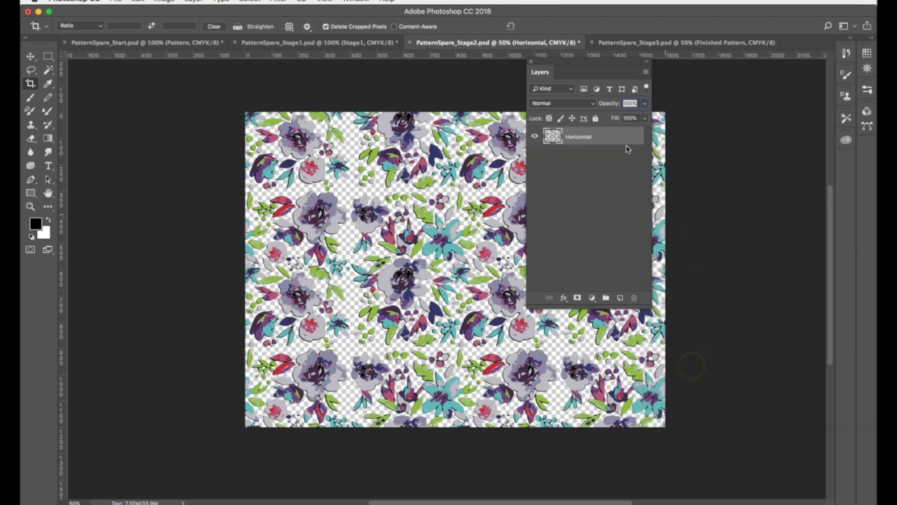
Rename the merged layer as pattern and put the Layers panel away.
double_click(573, 138)
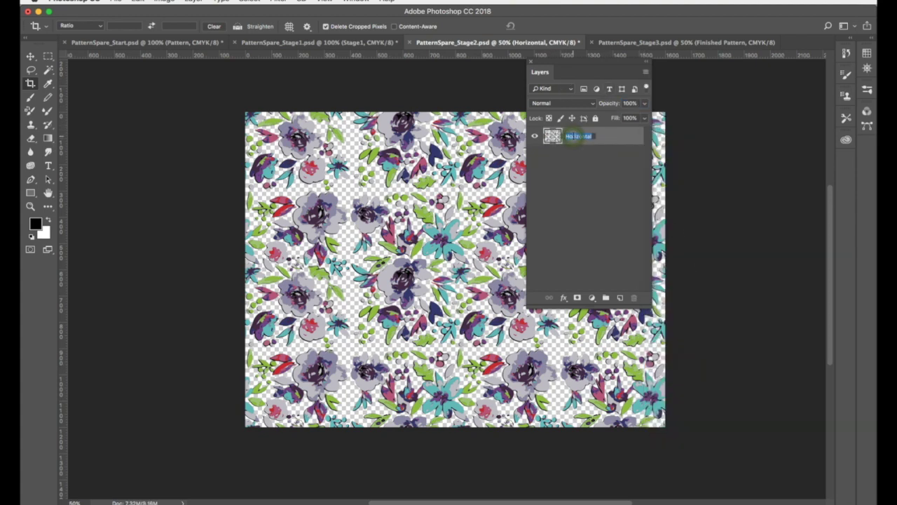
type("pattern")
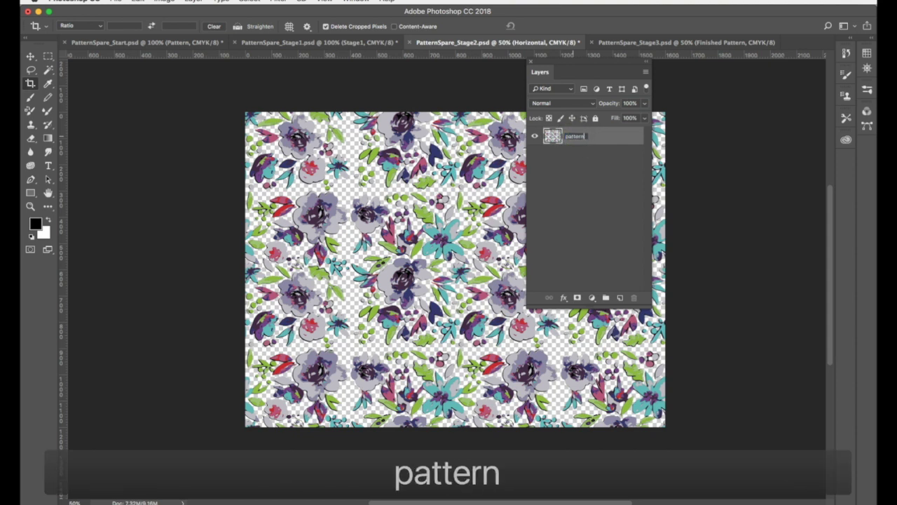
key("Return")
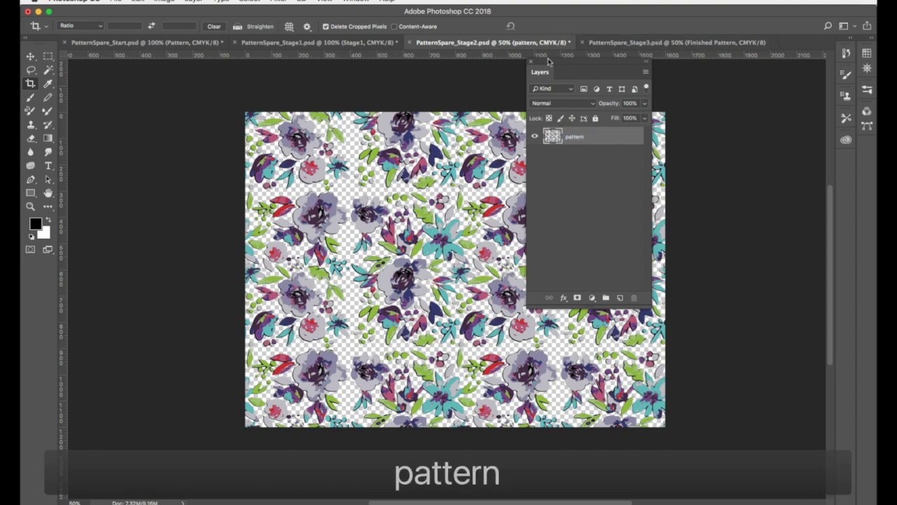
left_click_drag(573, 63, 846, 46)
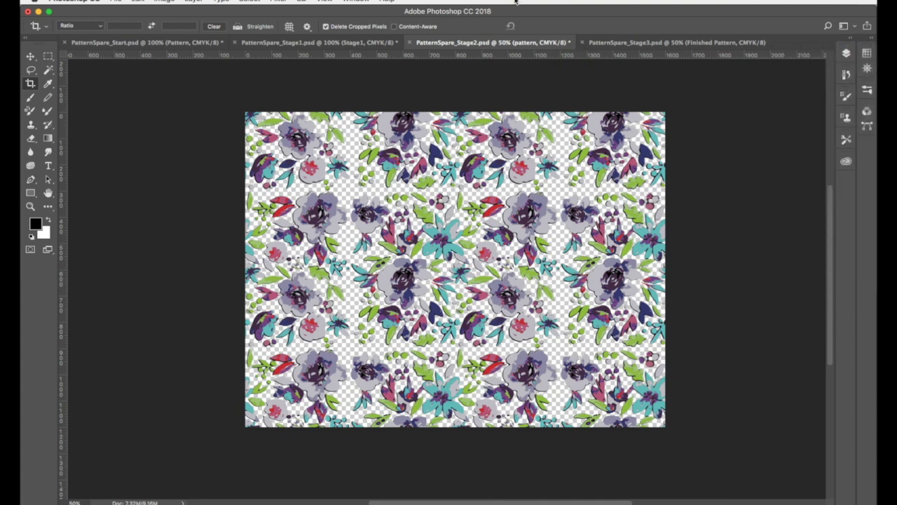
Lasso a green leaf, place a copy in the gap above the small purple flower and rotate it about 50 degrees counterclockwise.
left_click(31, 71)
scroll(84, 84, "left", 1)
scroll(132, 95, "down", 1)
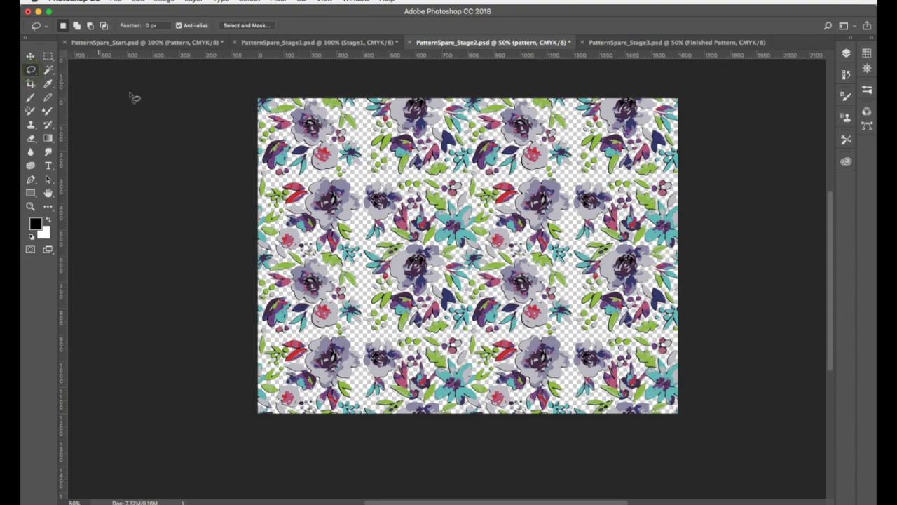
left_click_drag(339, 159, 471, 202)
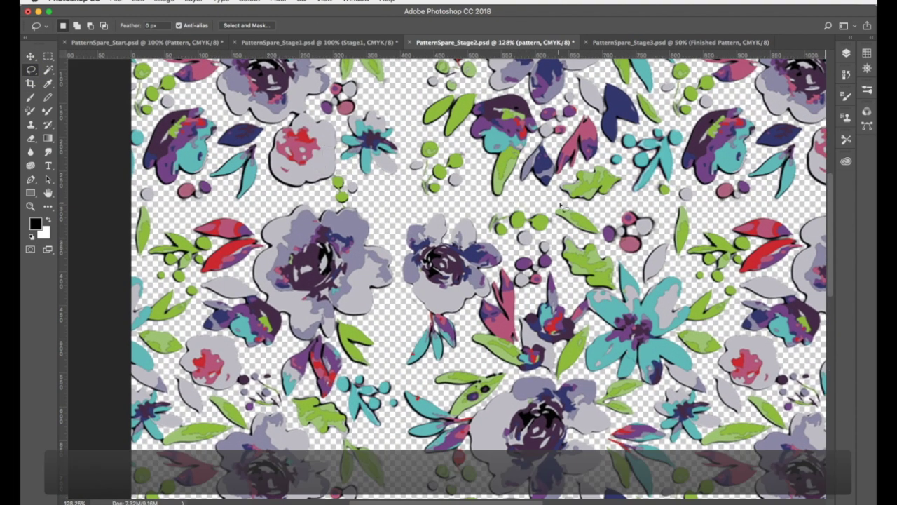
mouse_move(553, 202)
left_mouse_down()
mouse_move(559, 223)
mouse_move(589, 238)
mouse_move(555, 204)
mouse_move(525, 220)
mouse_move(406, 209)
left_mouse_up()
key("v")
key("super+t")
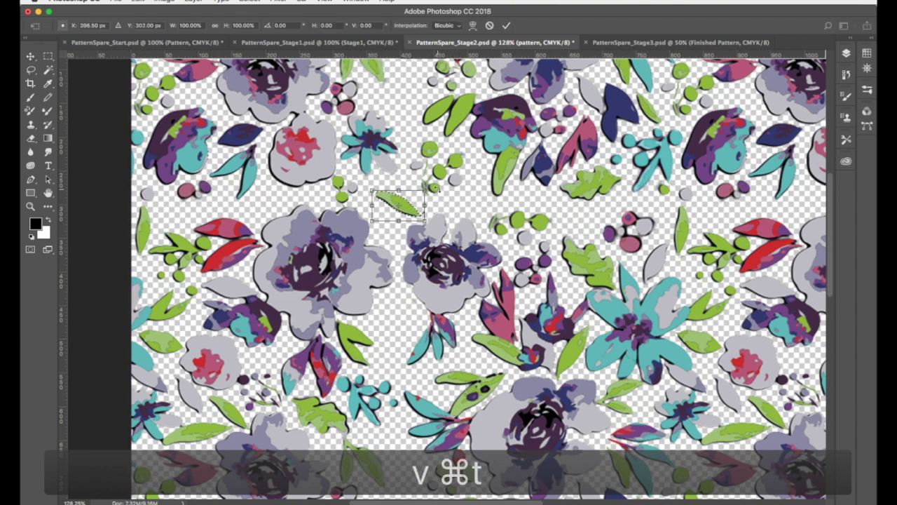
left_click_drag(435, 208, 427, 181)
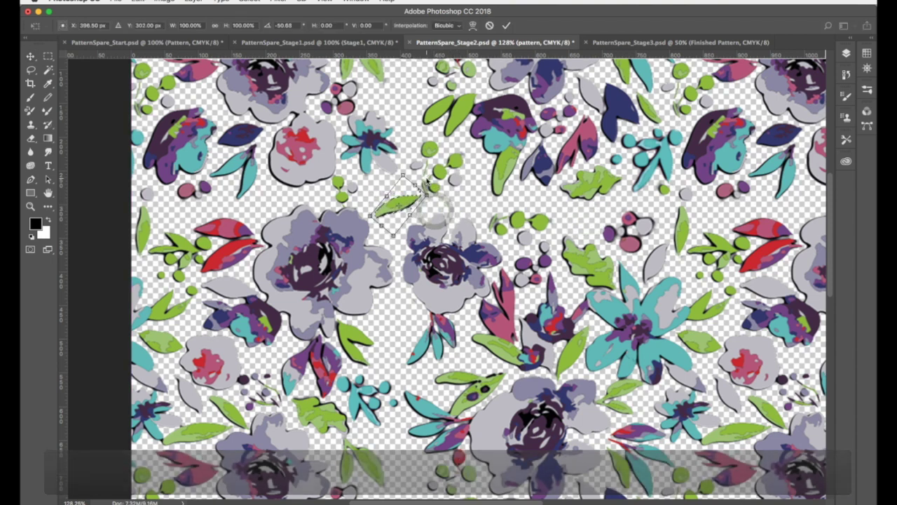
key("Return")
Examine the whole pattern for remaining gaps between the flowers and clear the leaf selection.
left_click(411, 209, "alt")
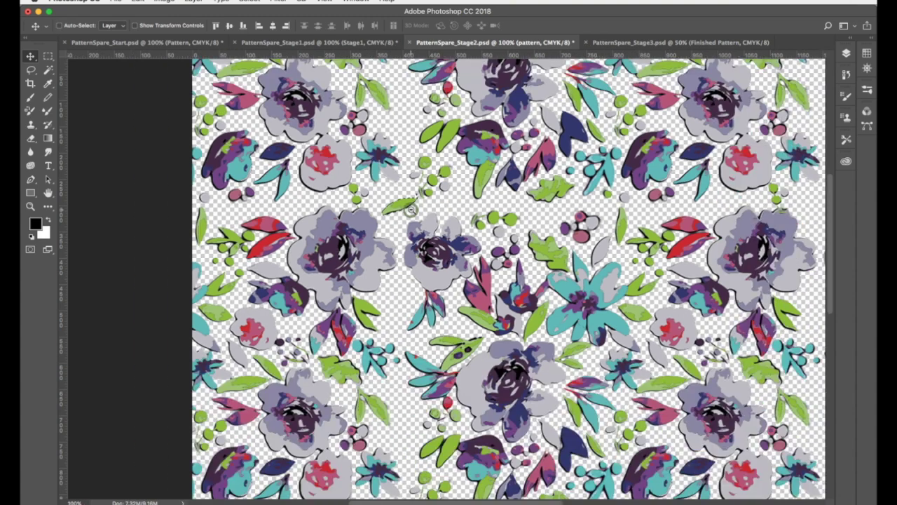
left_click(411, 210, "alt")
left_click_drag(498, 269, 409, 203)
key("super+r")
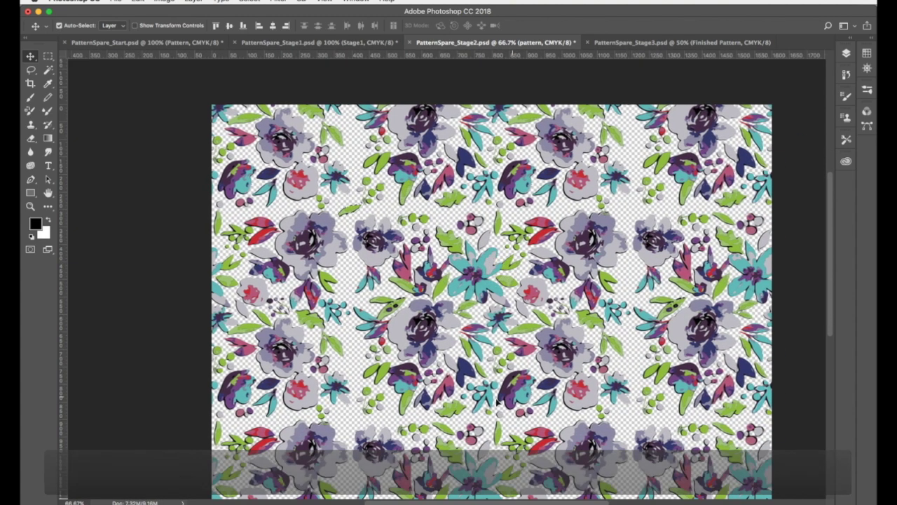
scroll(452, 463, "down", 1)
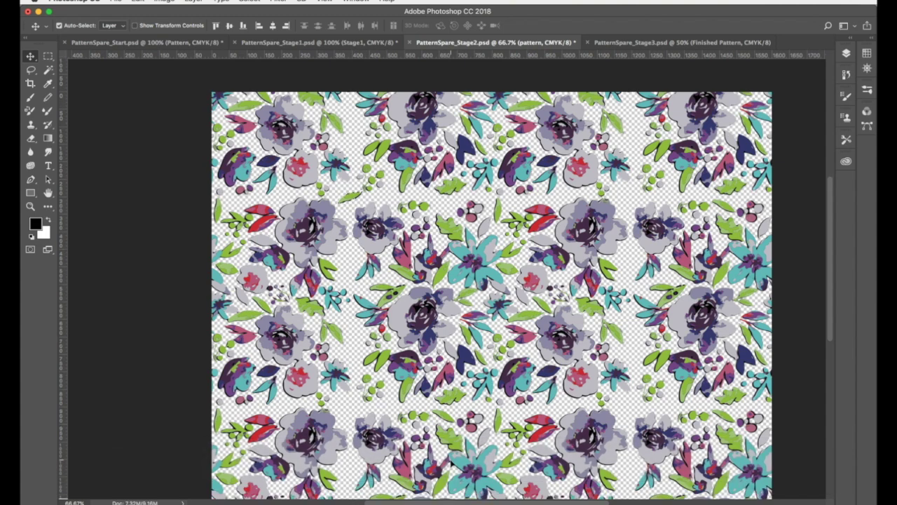
scroll(315, 484, "down", 2)
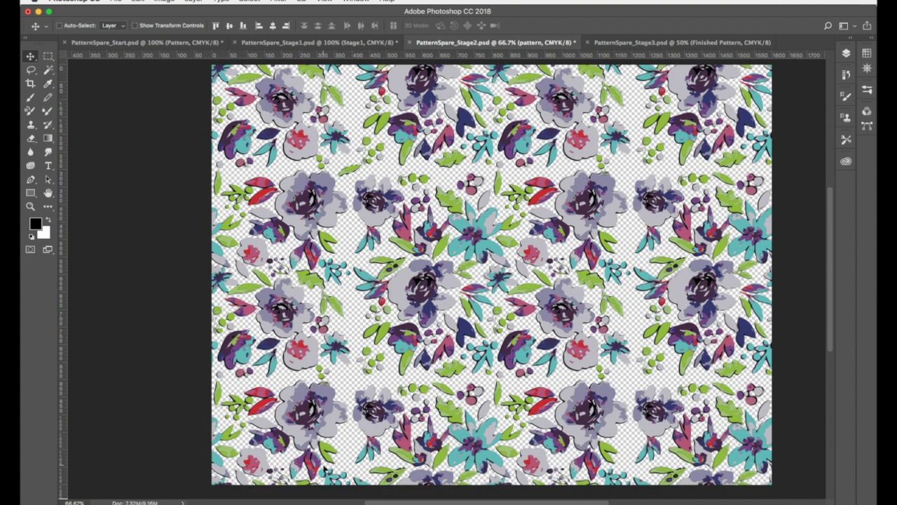
key("super+minus")
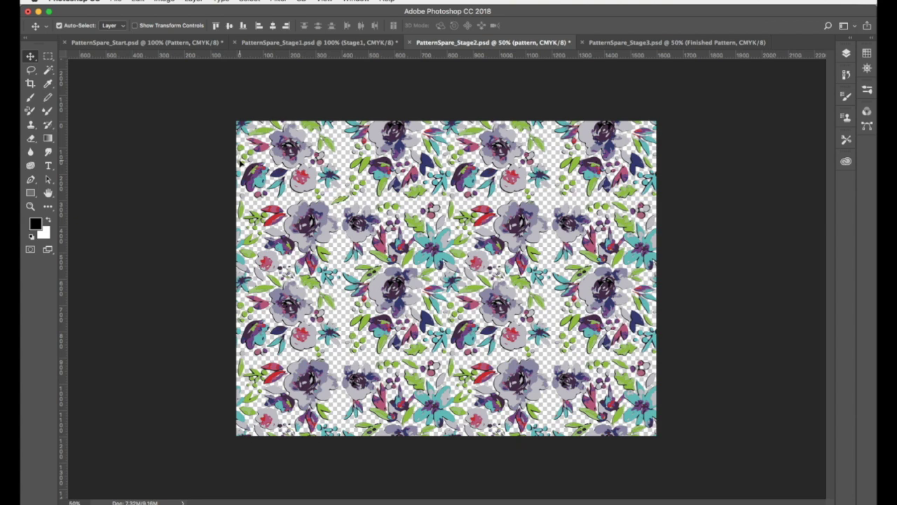
key("super+d")
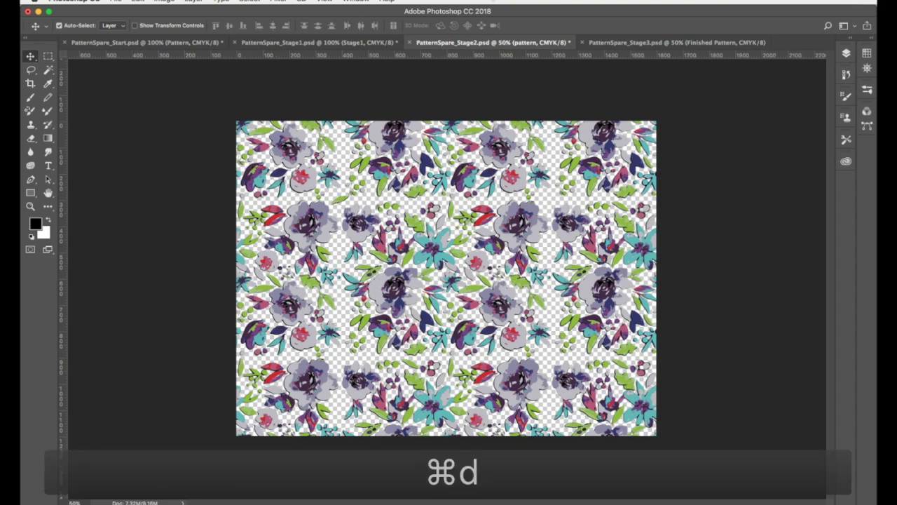
Compare PatternSpare_Stage2.psd with PatternSpare_Stage3.psd, finishing on the Stage3 document with its layers shown.
left_click(625, 44)
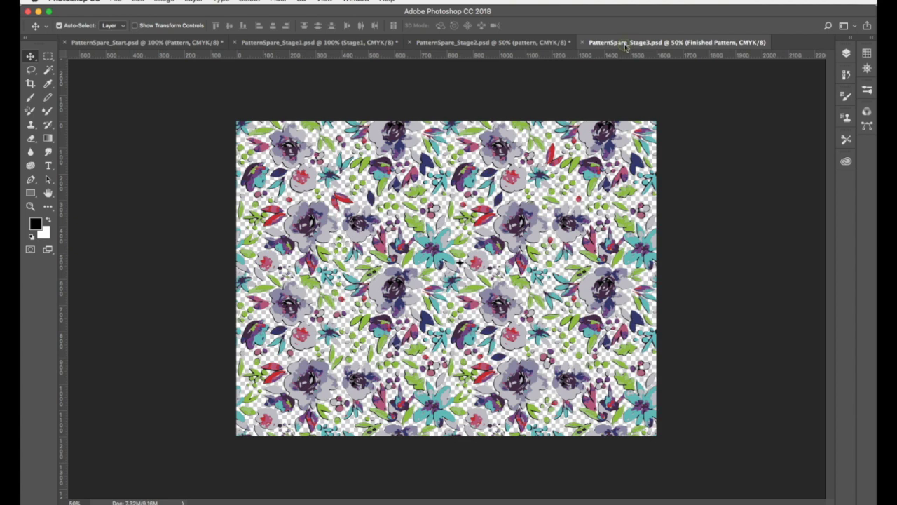
left_click(558, 44)
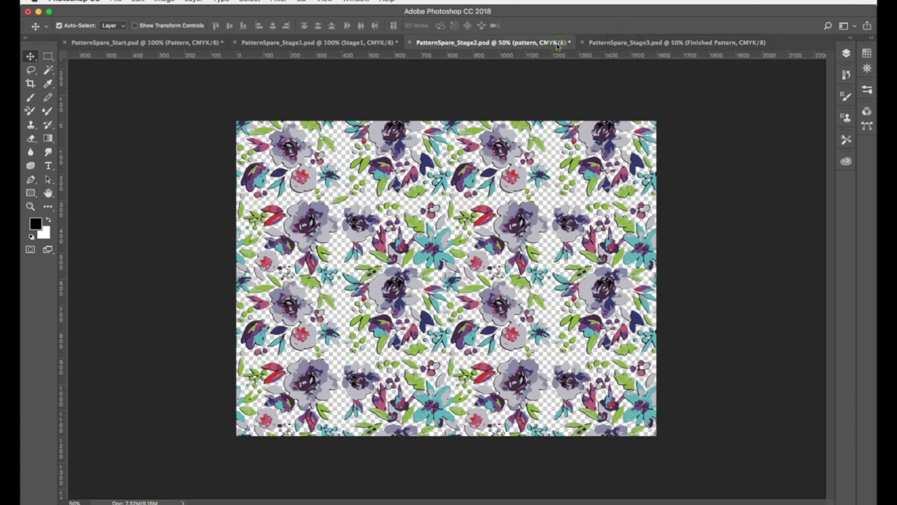
left_click(614, 43)
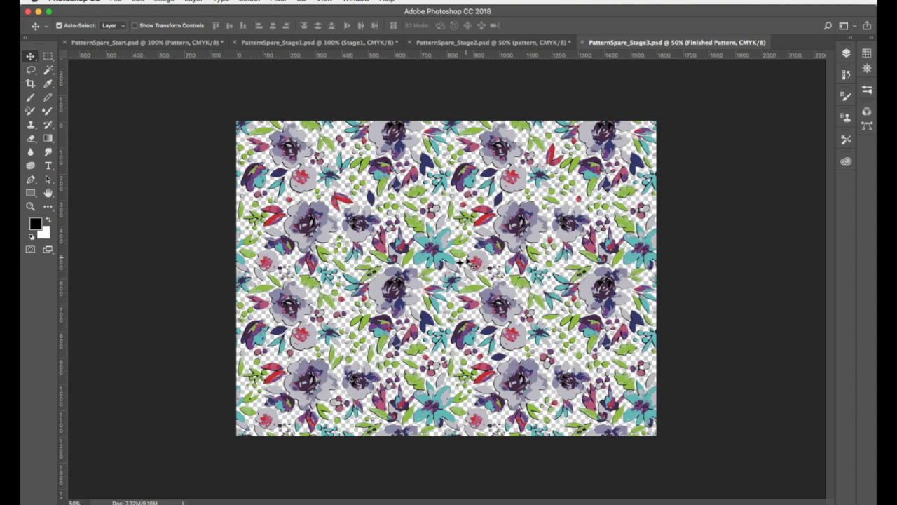
left_click(846, 54)
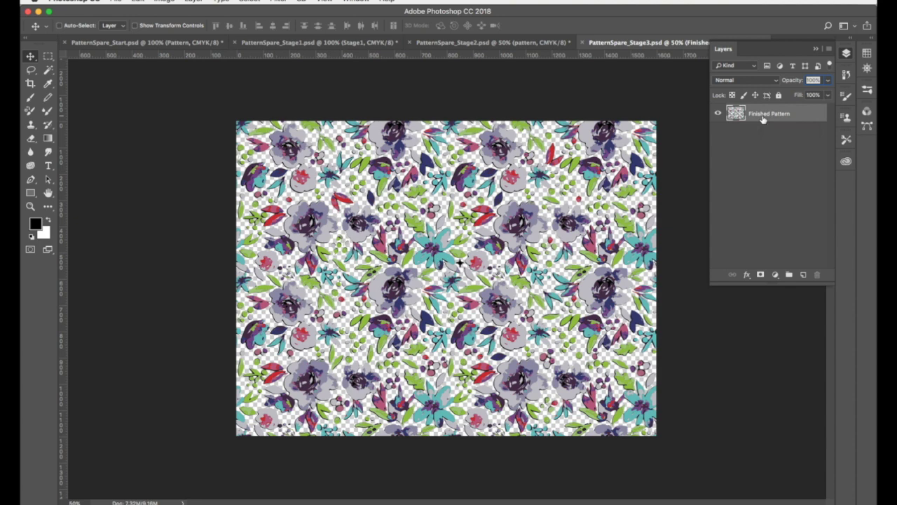
Select the entire canvas of the Finished Pattern layer and define it as a pattern named Flowers.
left_click(254, 2)
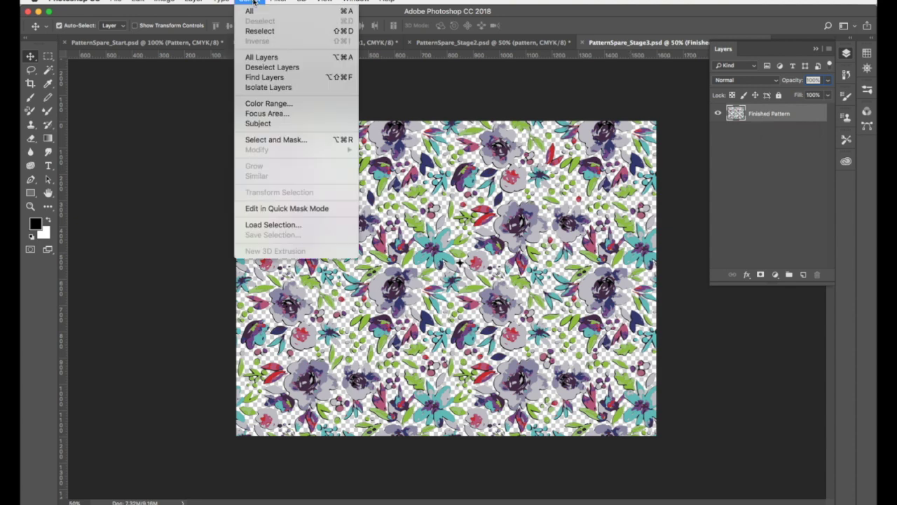
left_click(254, 8)
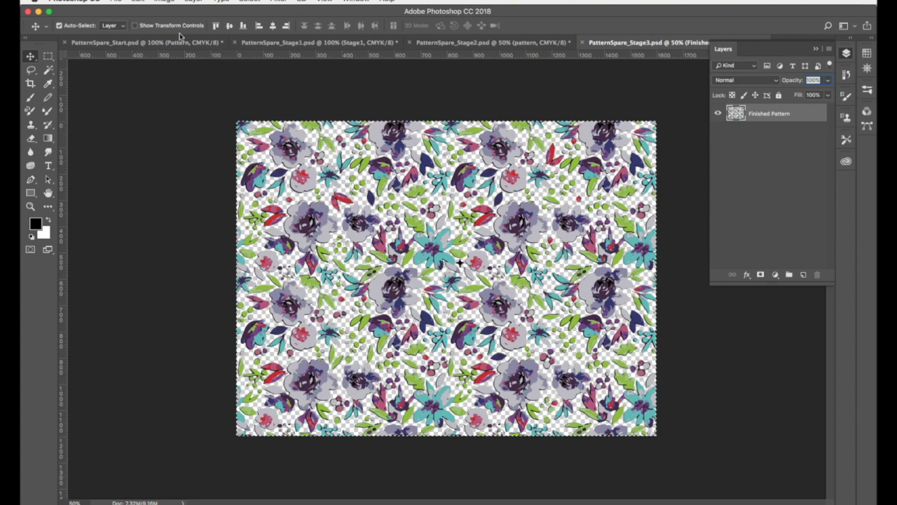
left_click(137, 1)
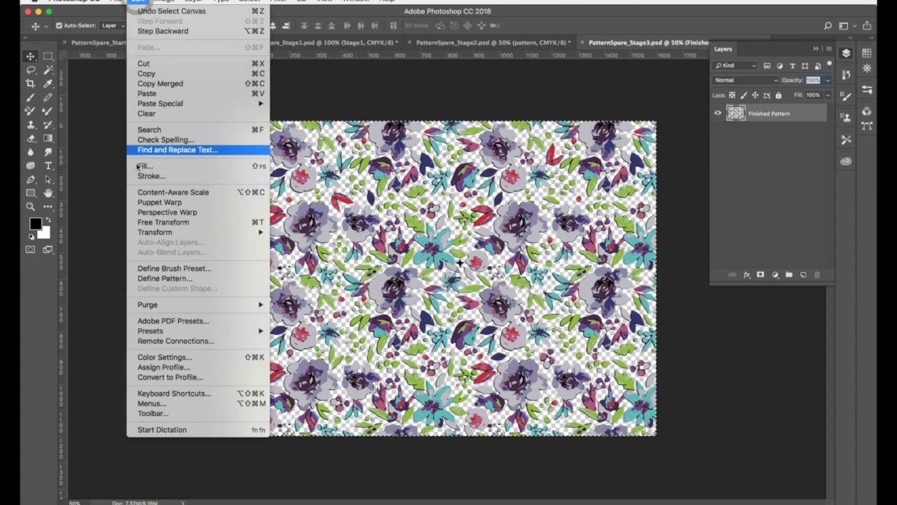
left_click(161, 278)
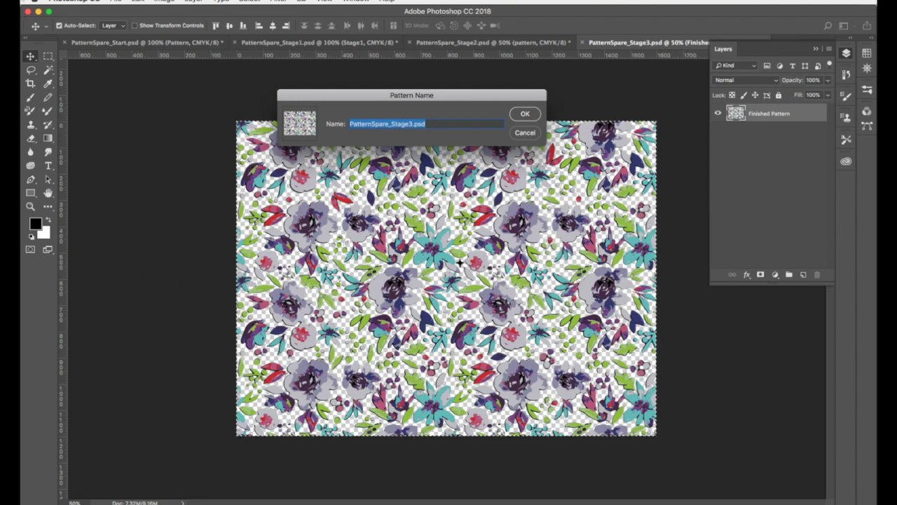
type("Flowers")
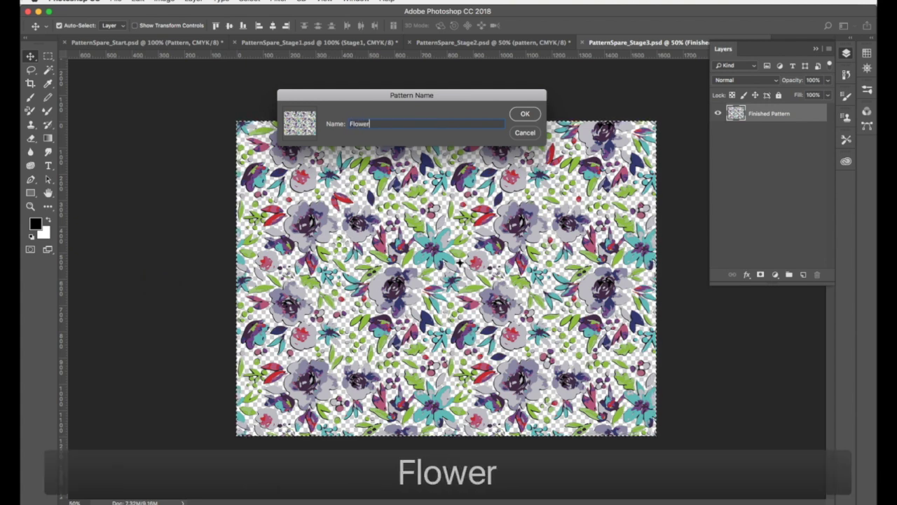
left_click(526, 114)
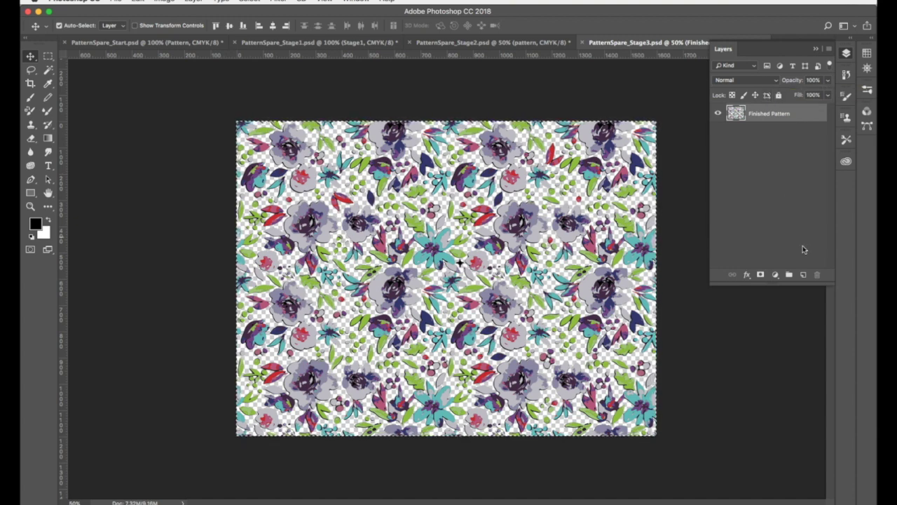
Add a new layer above the Finished Pattern layer and fill it with white.
left_click(804, 276)
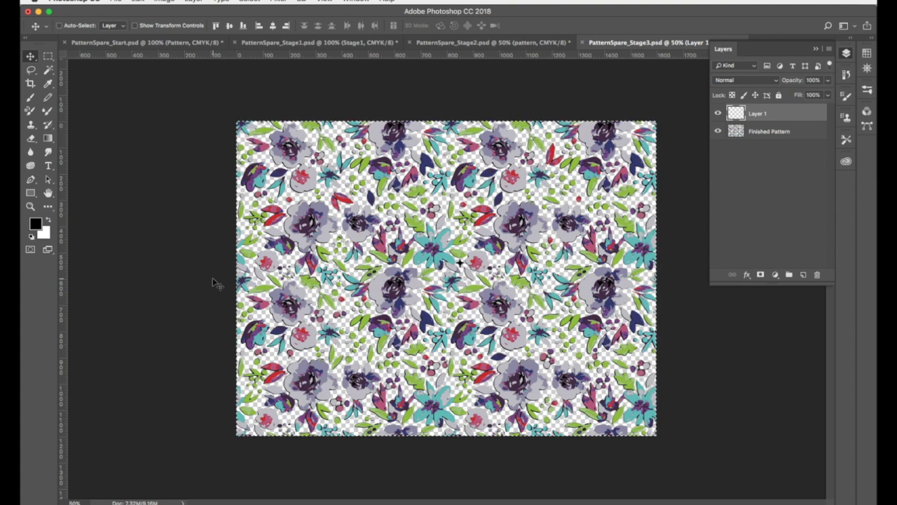
key("super+BackSpace")
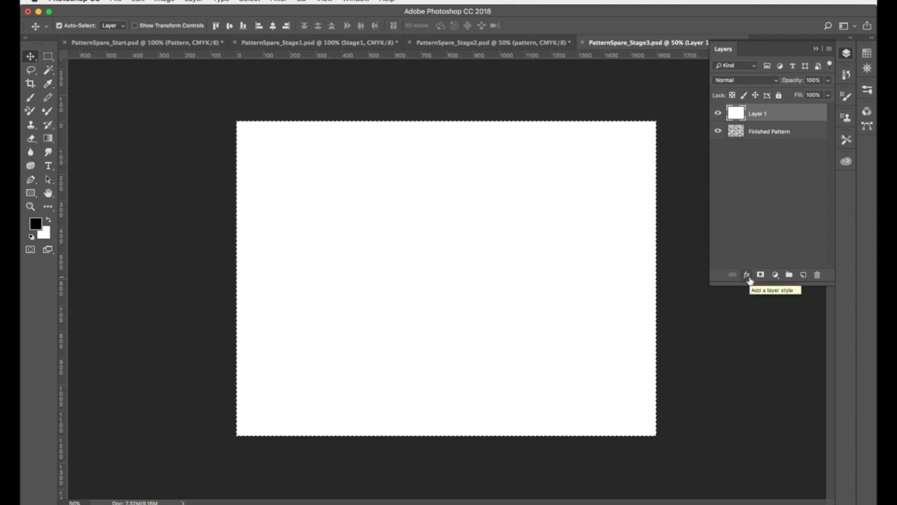
Try a Pattern Overlay style on the white Layer 1 using the newly defined Flowers pattern.
left_click(748, 276)
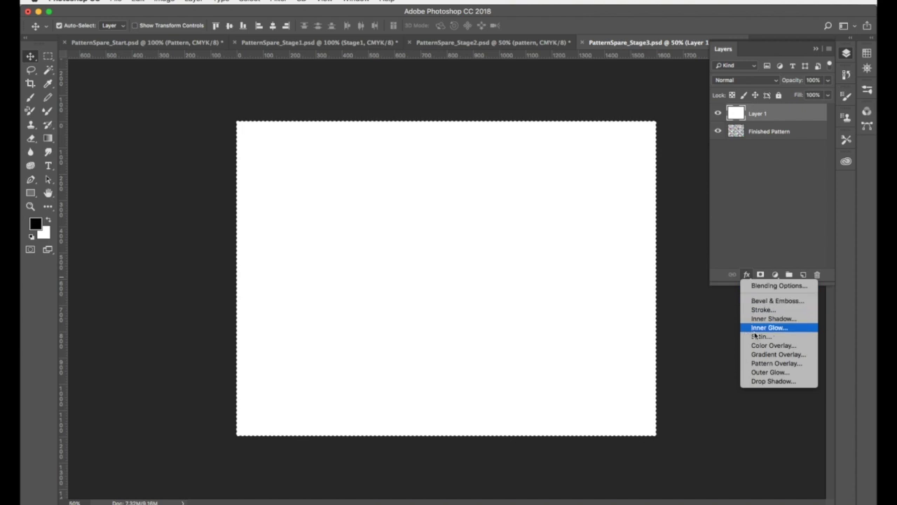
left_click(762, 365)
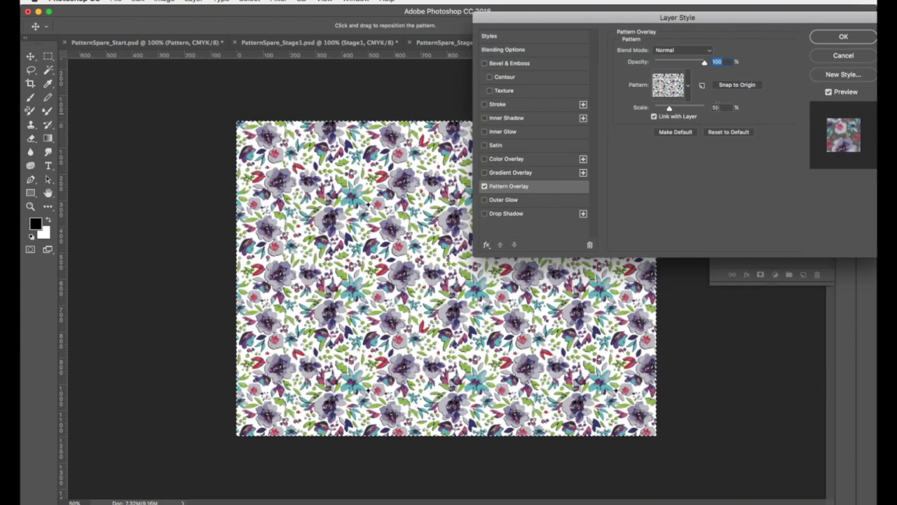
left_click(688, 86)
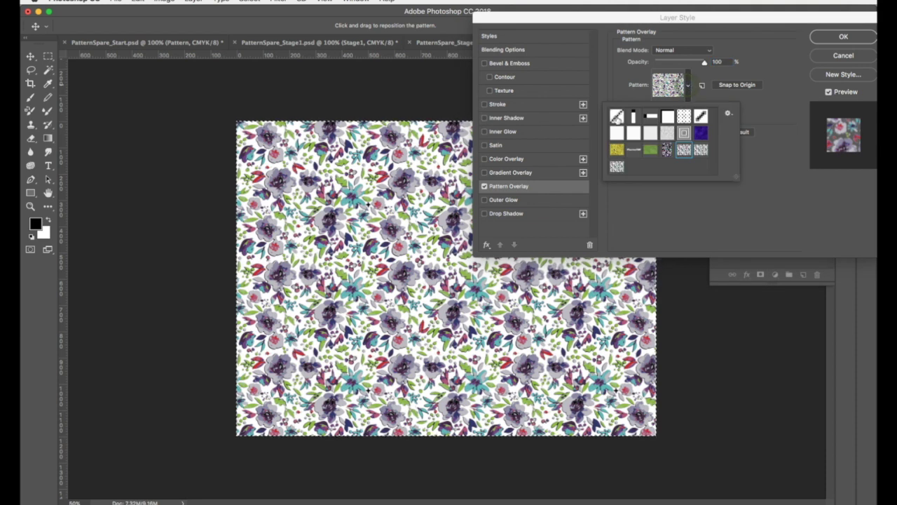
left_click(617, 117)
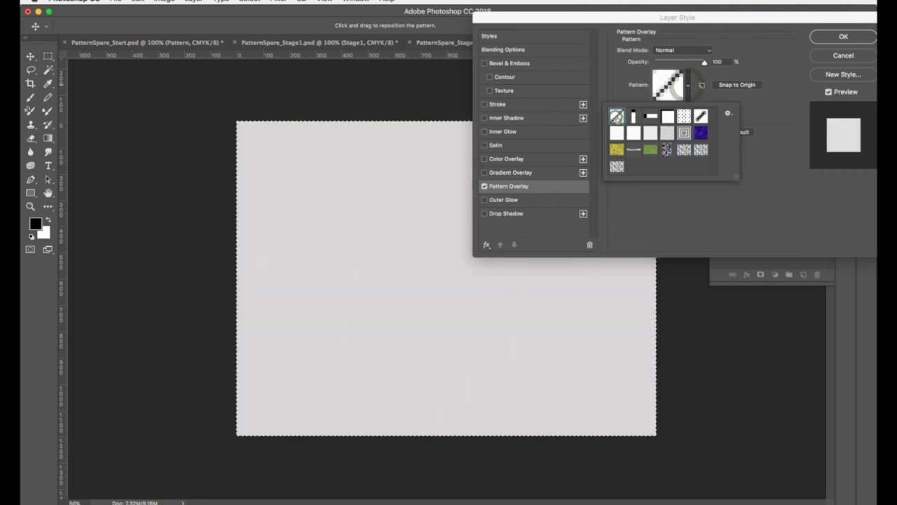
left_click(689, 86)
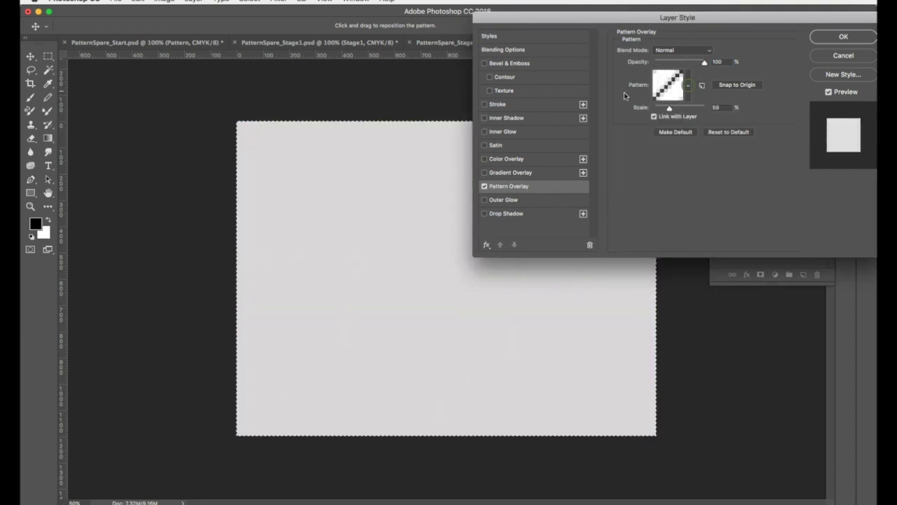
left_click(688, 86)
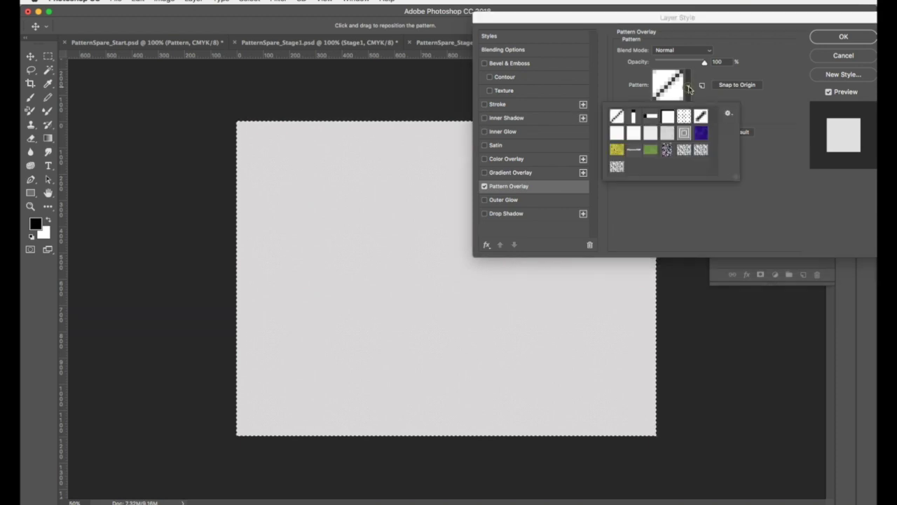
left_click(616, 167)
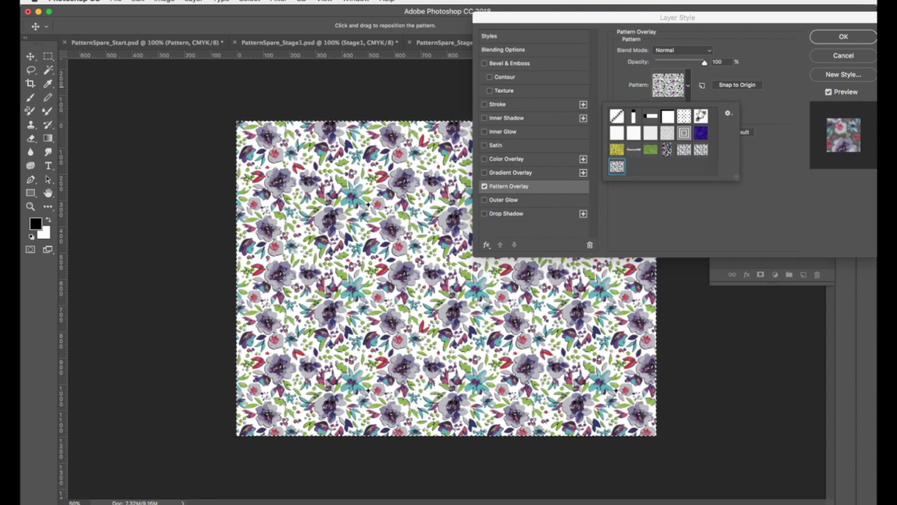
Try the overlay pattern at scales of 100, 47 and 57 percent, and discard the layer style.
left_click(767, 115)
left_click_drag(669, 109, 680, 110)
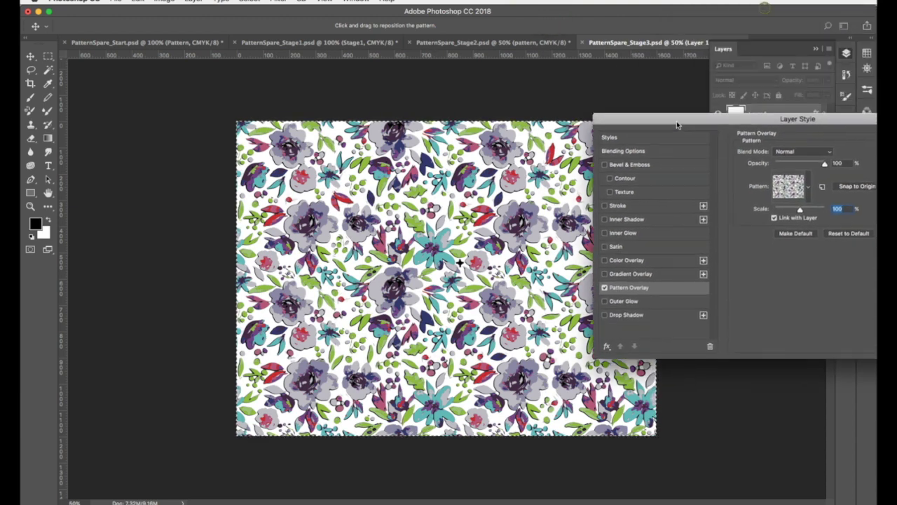
left_click_drag(677, 124, 514, 230)
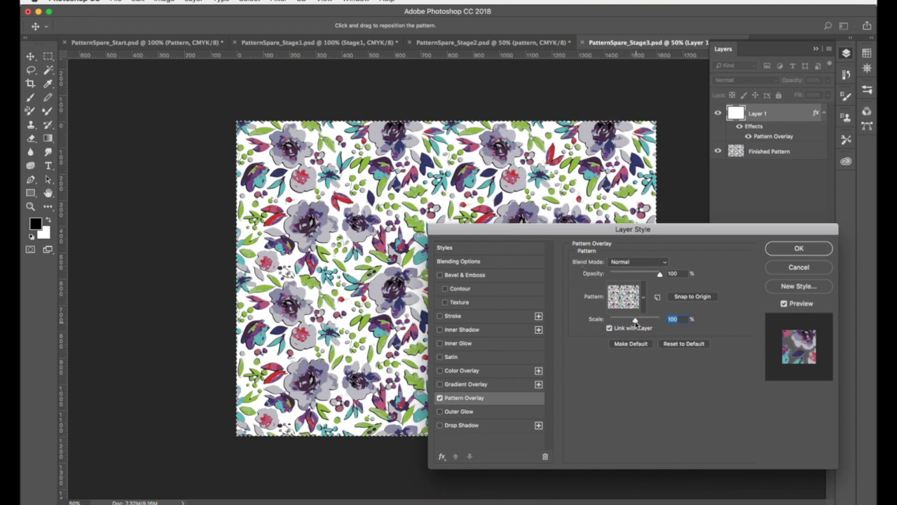
left_click_drag(635, 320, 622, 320)
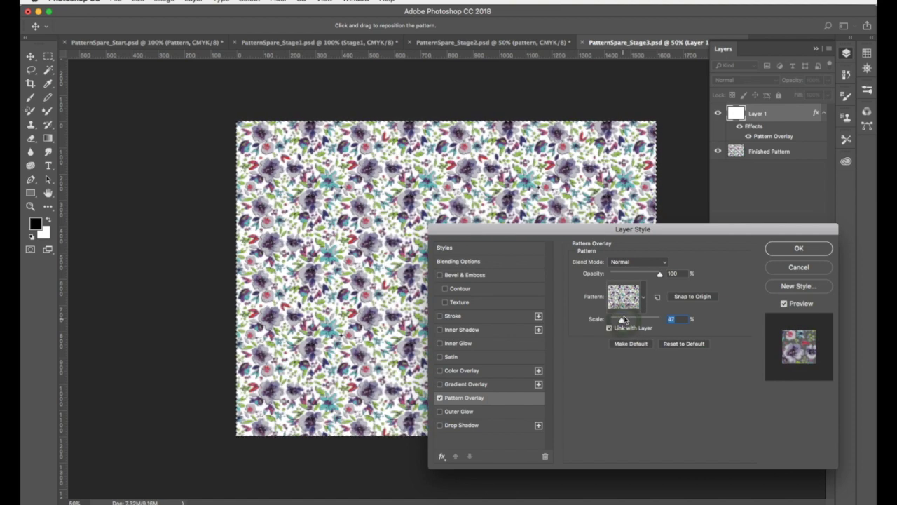
left_click_drag(591, 232, 631, 237)
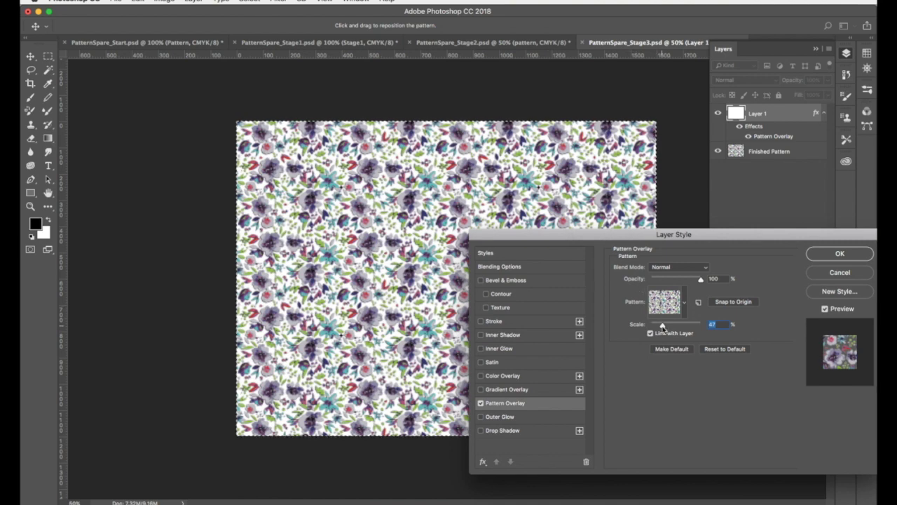
left_click_drag(663, 327, 664, 326)
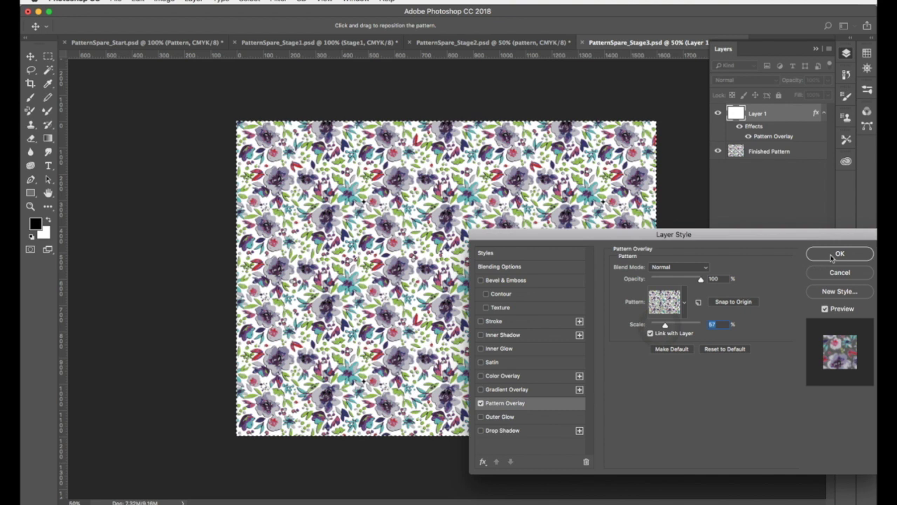
left_click(832, 275)
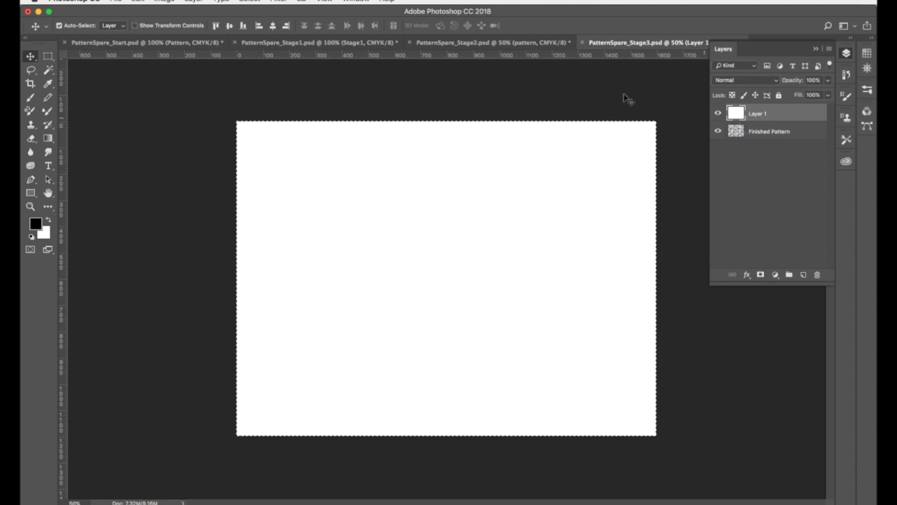
In PatternSpare_Stage2.psd, select the entire canvas and define it as a pattern named Pattern Wrong.
left_click(380, 43)
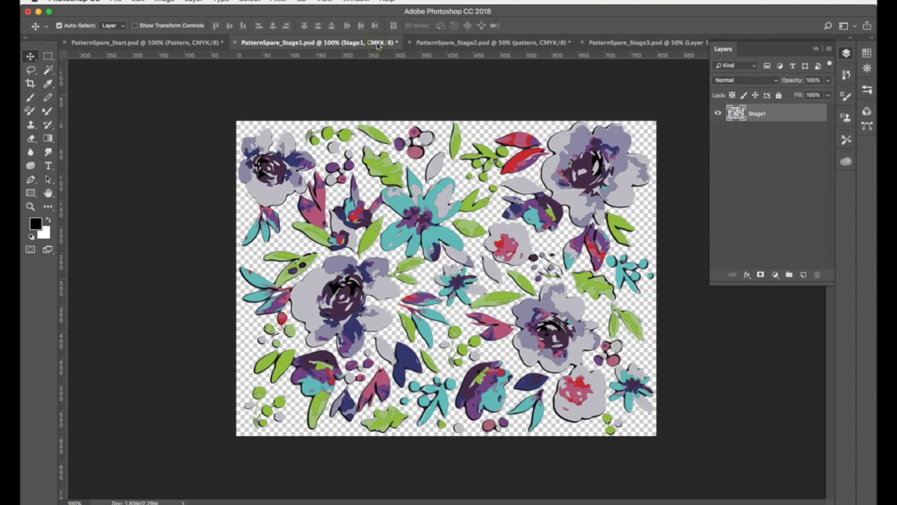
left_click(473, 43)
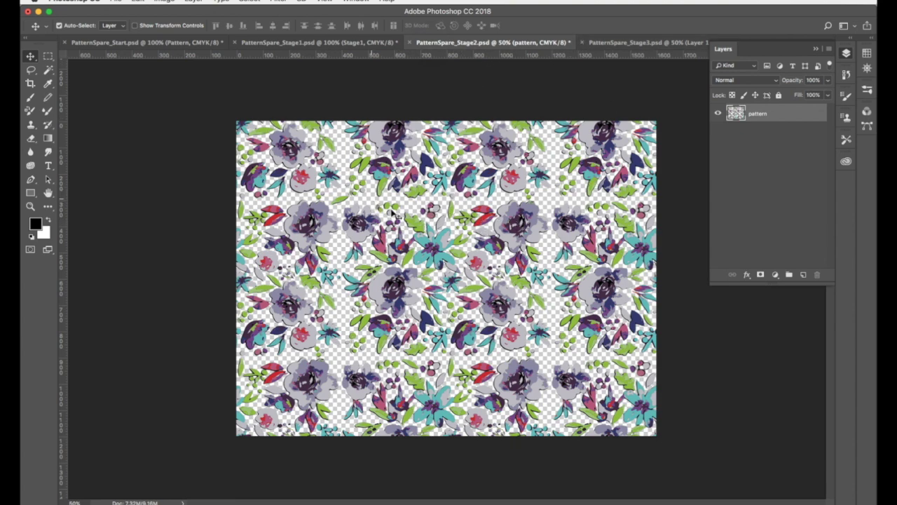
left_click(48, 56)
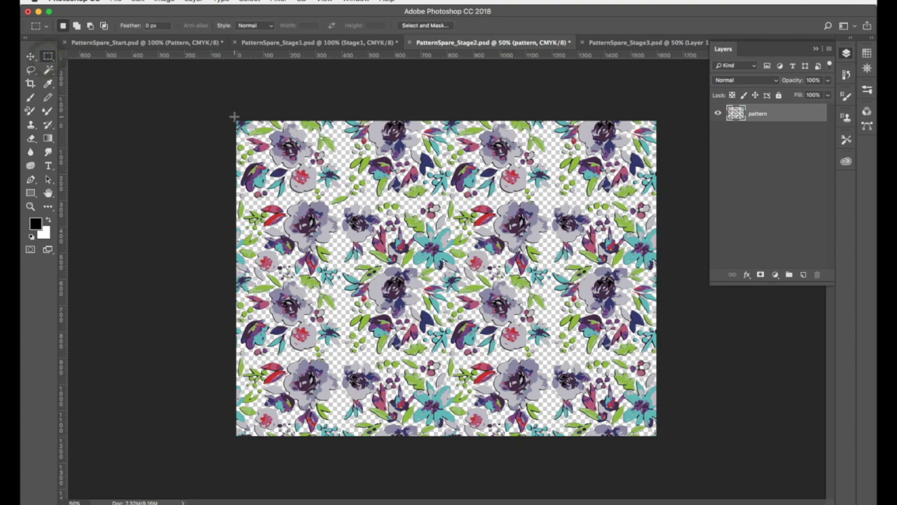
left_click_drag(234, 117, 683, 459)
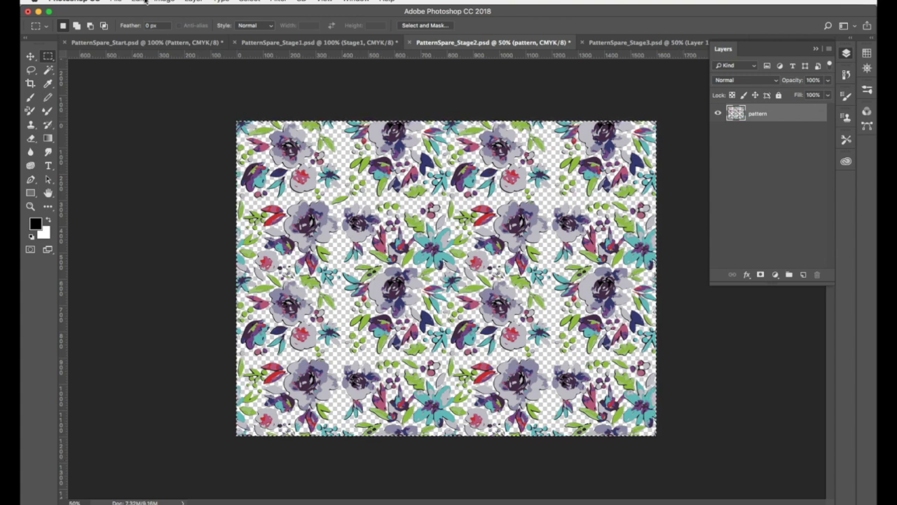
left_click(138, 1)
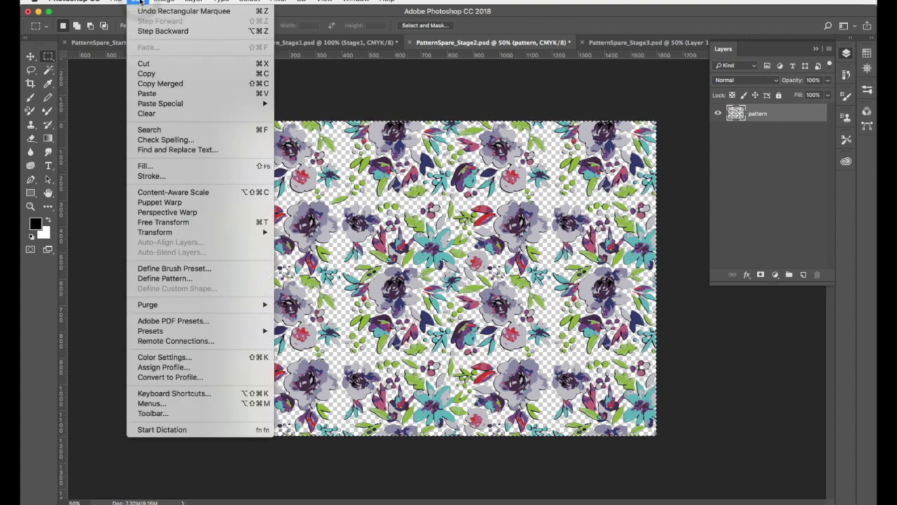
left_click(176, 279)
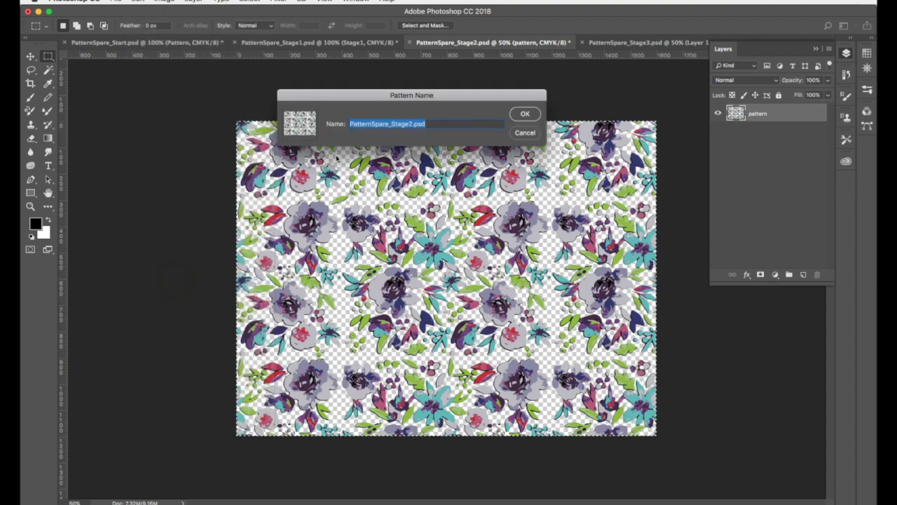
type("Pattern")
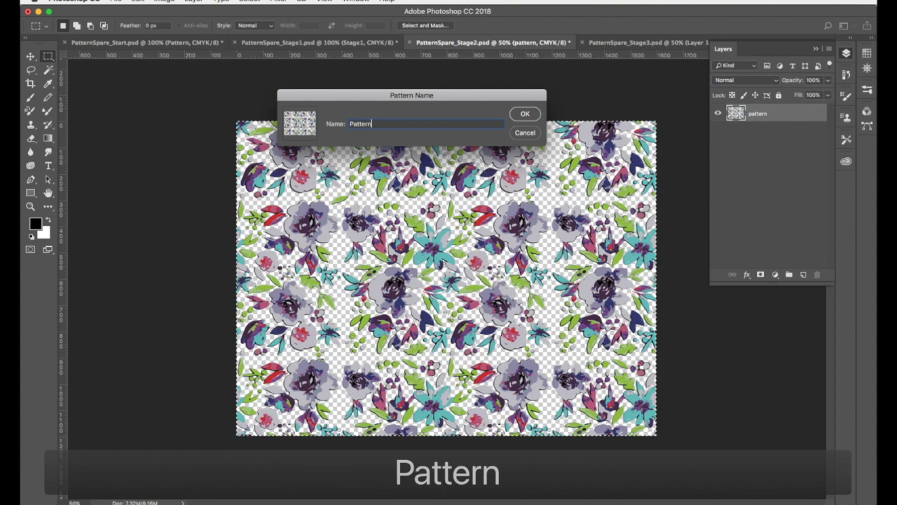
type(" Wrong")
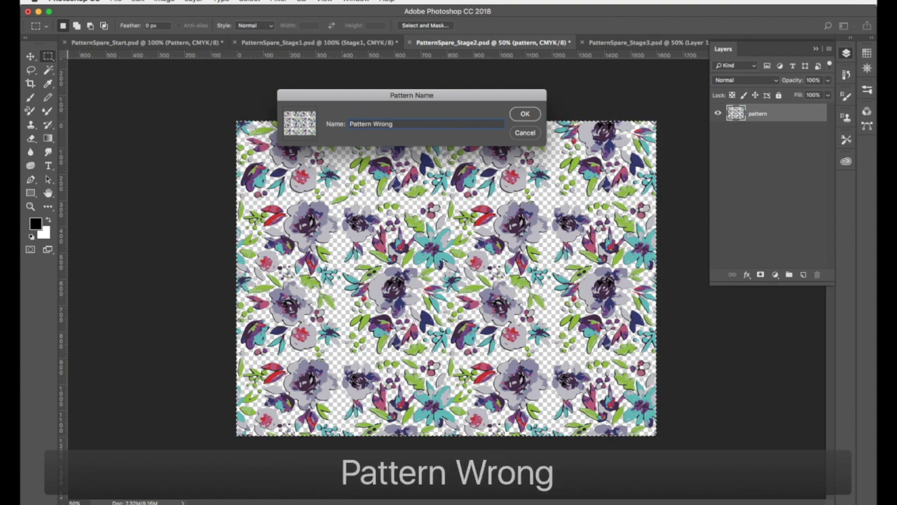
left_click(524, 115)
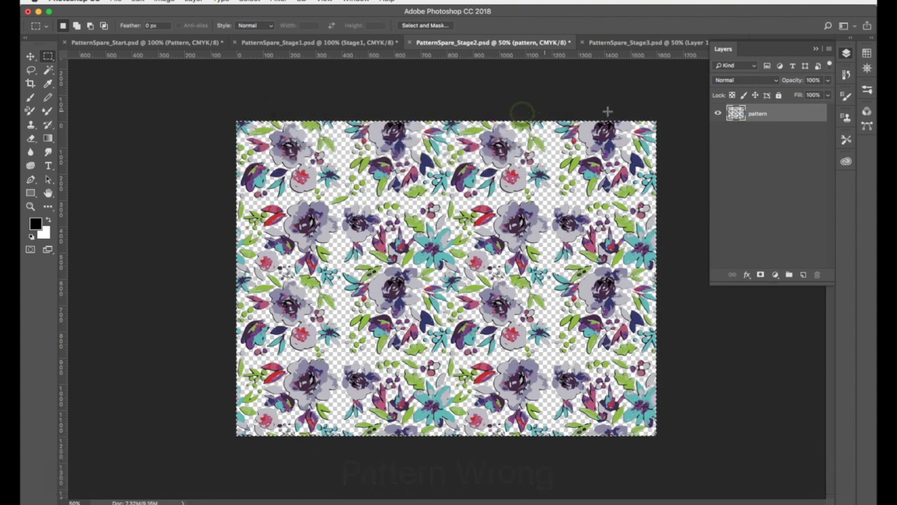
In PatternSpare_Stage3.psd, compare the Pattern Wrong and Flowers patterns as a Pattern Overlay on Layer 1.
left_click(646, 42)
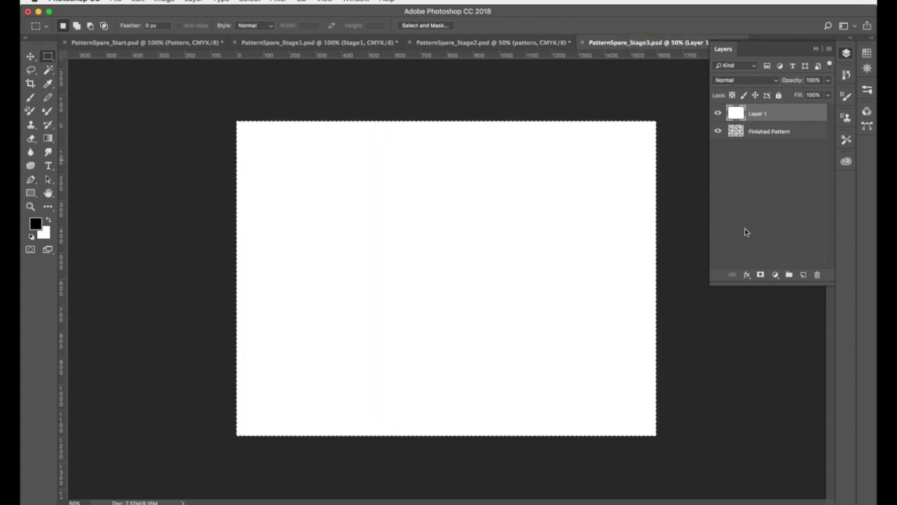
left_click(747, 275)
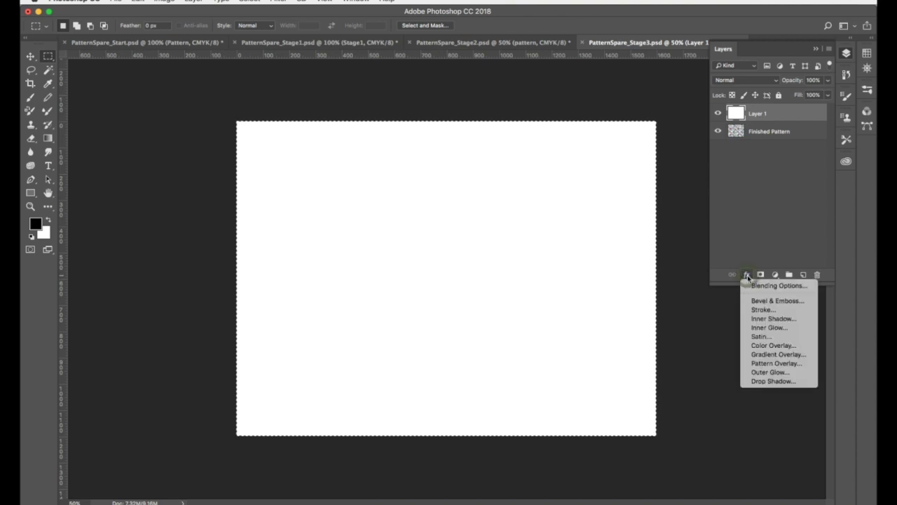
left_click(755, 366)
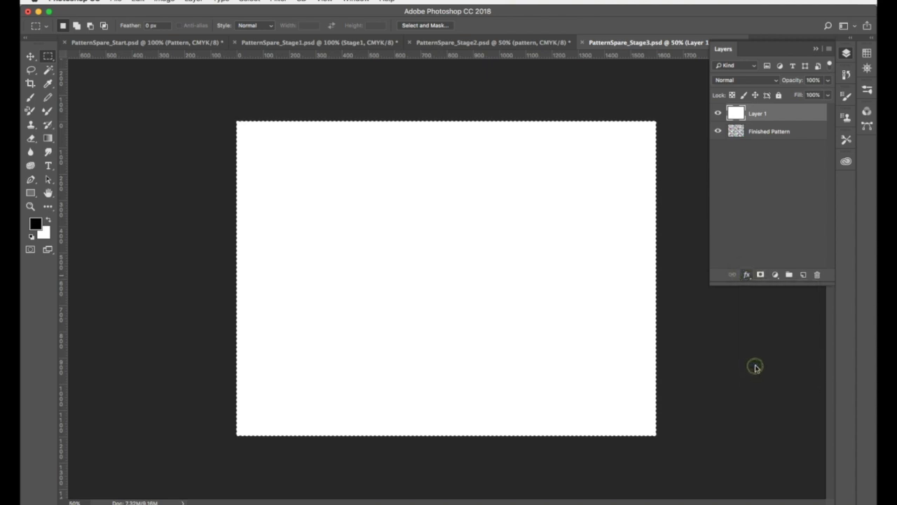
left_click(684, 303)
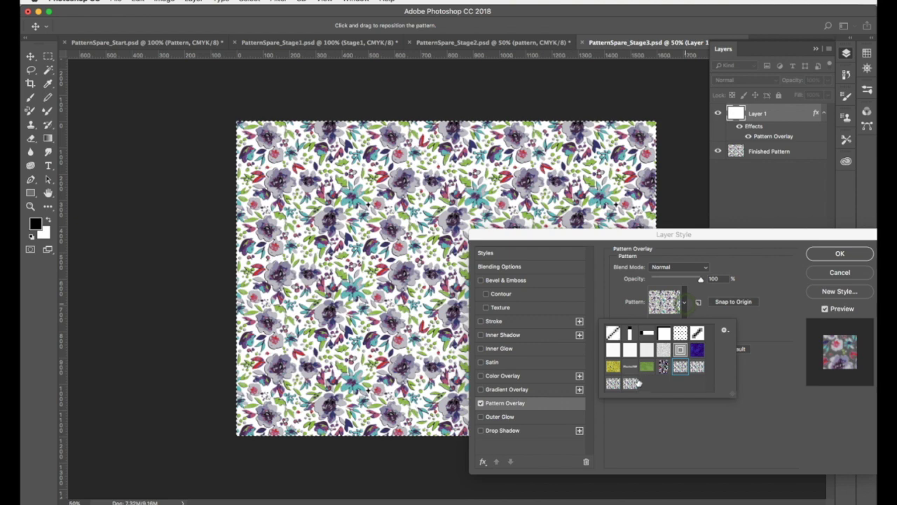
left_click(630, 383)
left_click_drag(565, 237, 672, 91)
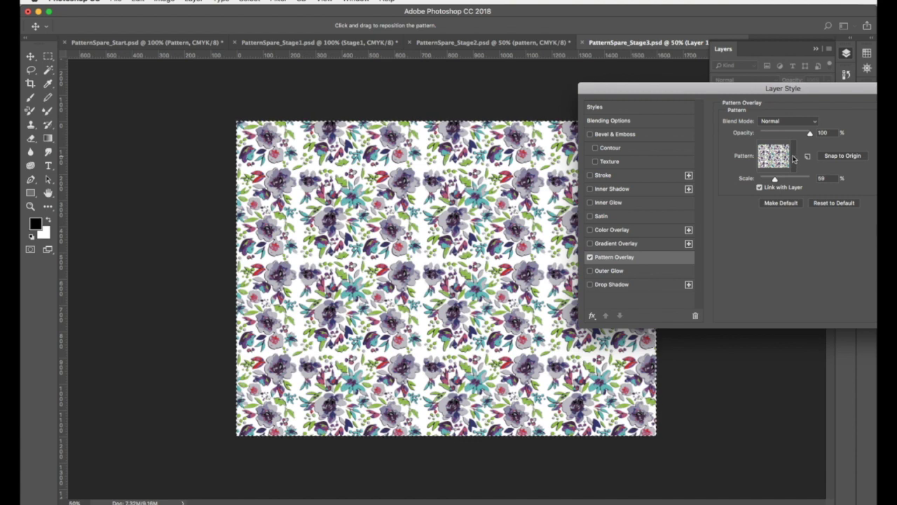
left_click(795, 158)
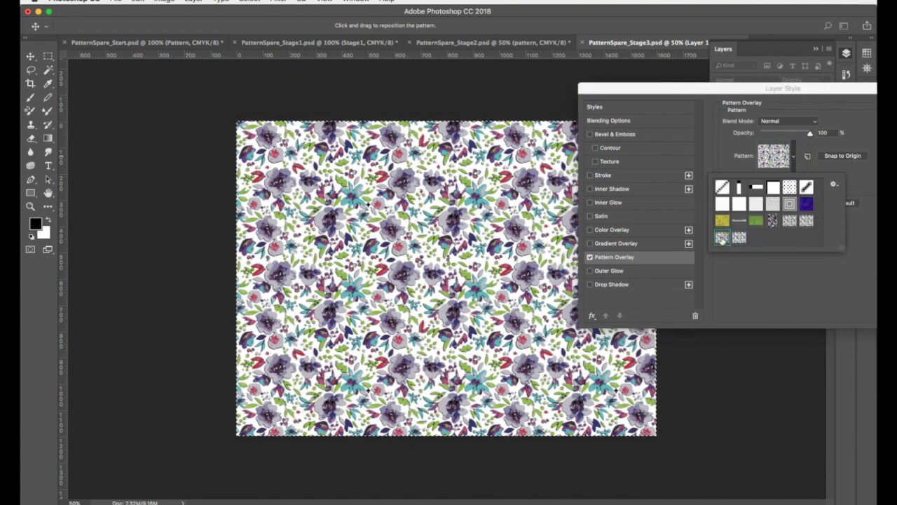
left_click(740, 238)
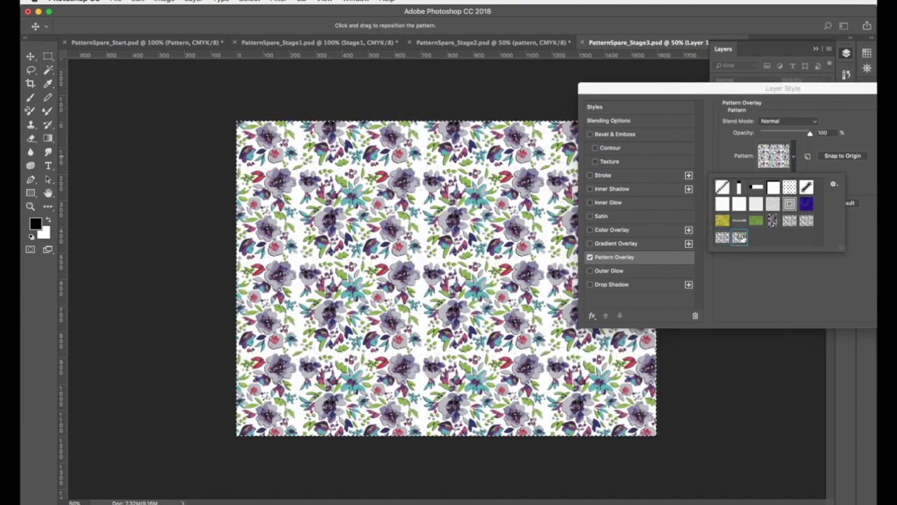
left_click(722, 238)
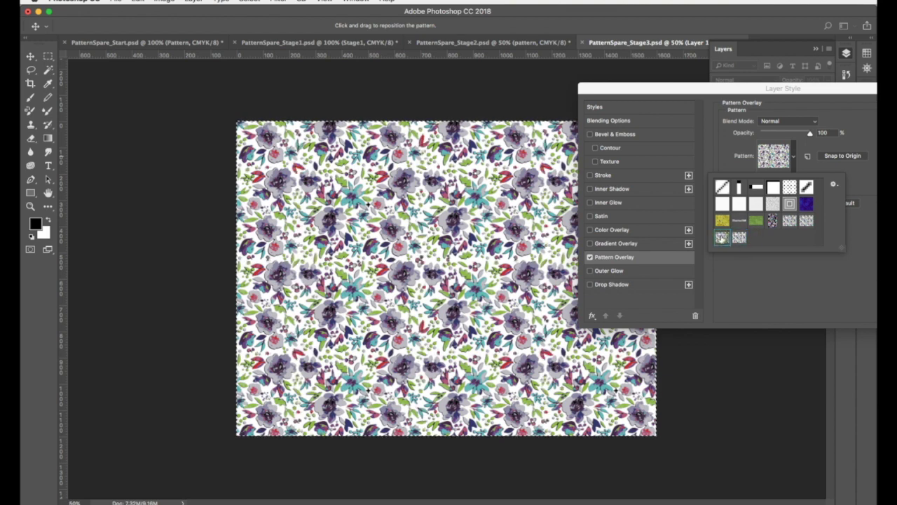
Discard the Pattern Overlay style and hide the white Layer 1.
left_click_drag(653, 86, 591, 52)
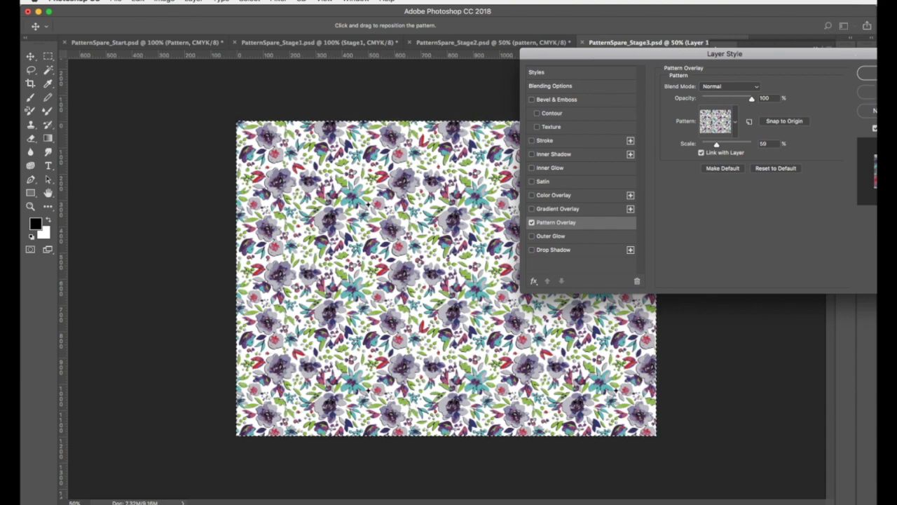
left_click(869, 92)
left_click(716, 114)
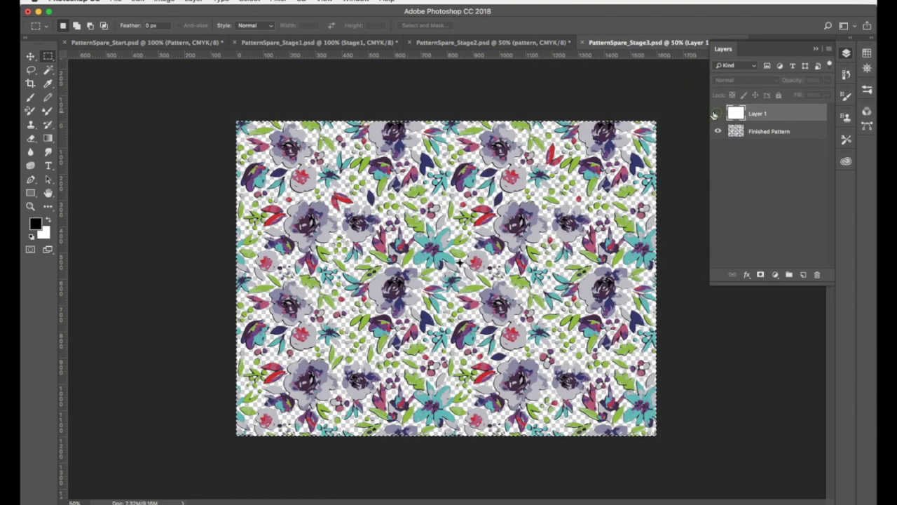